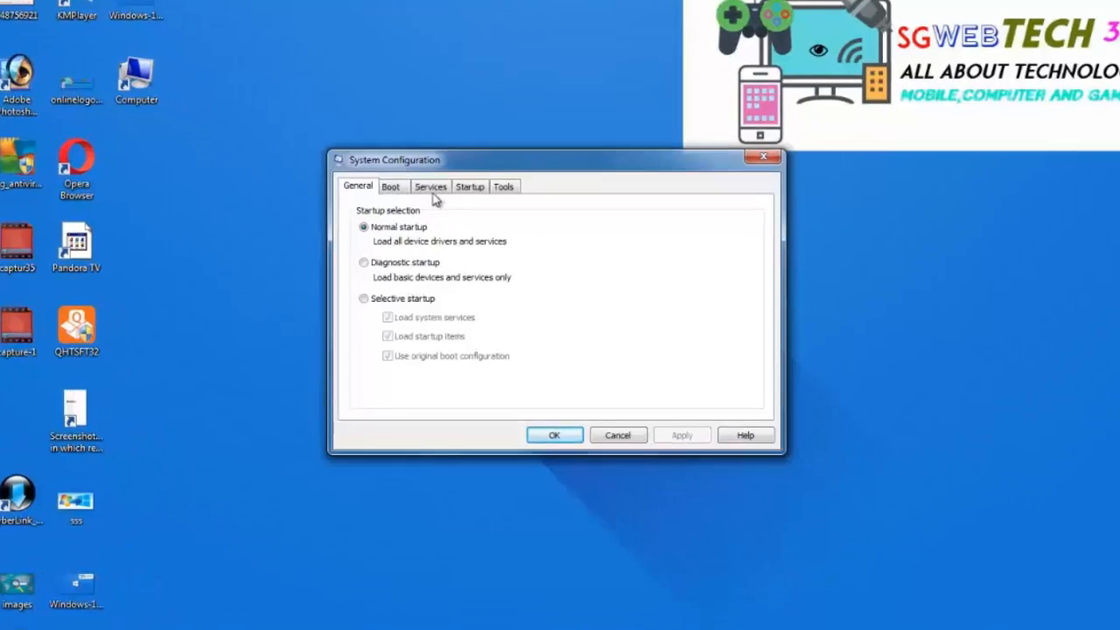
- Disable all listed services in System Configuration and turn on the option to hide all Microsoft services
click(452, 195)
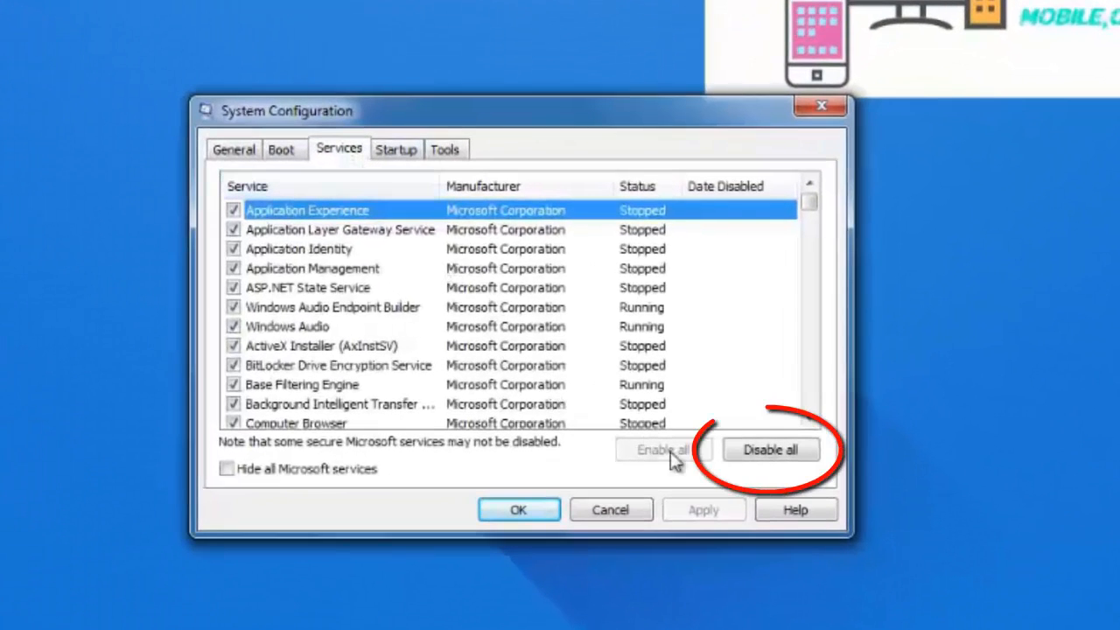
click(759, 457)
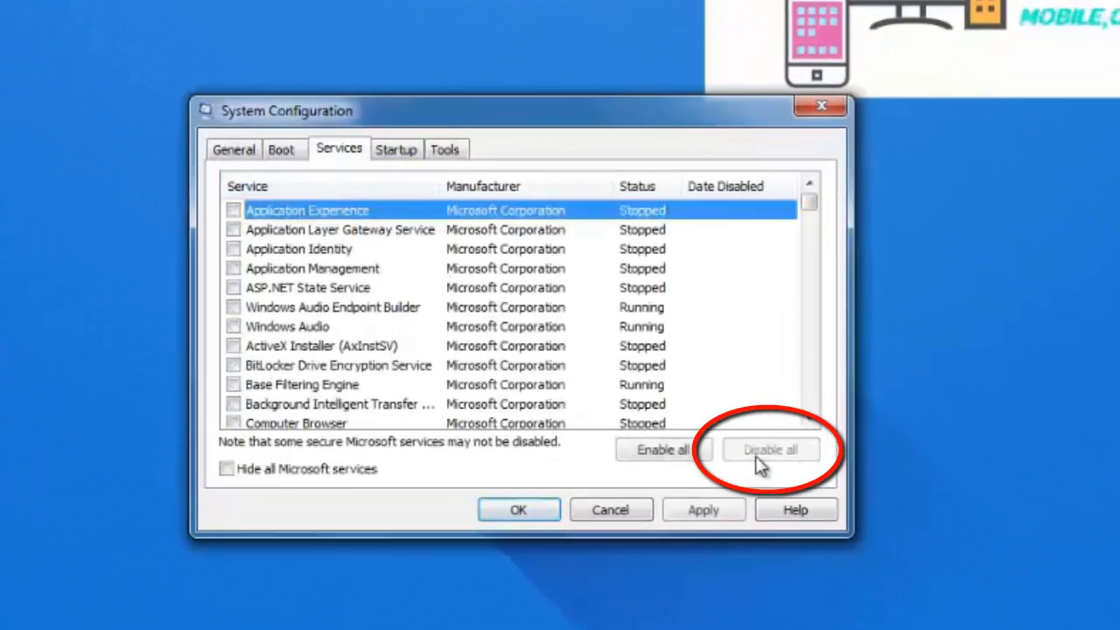
click(227, 471)
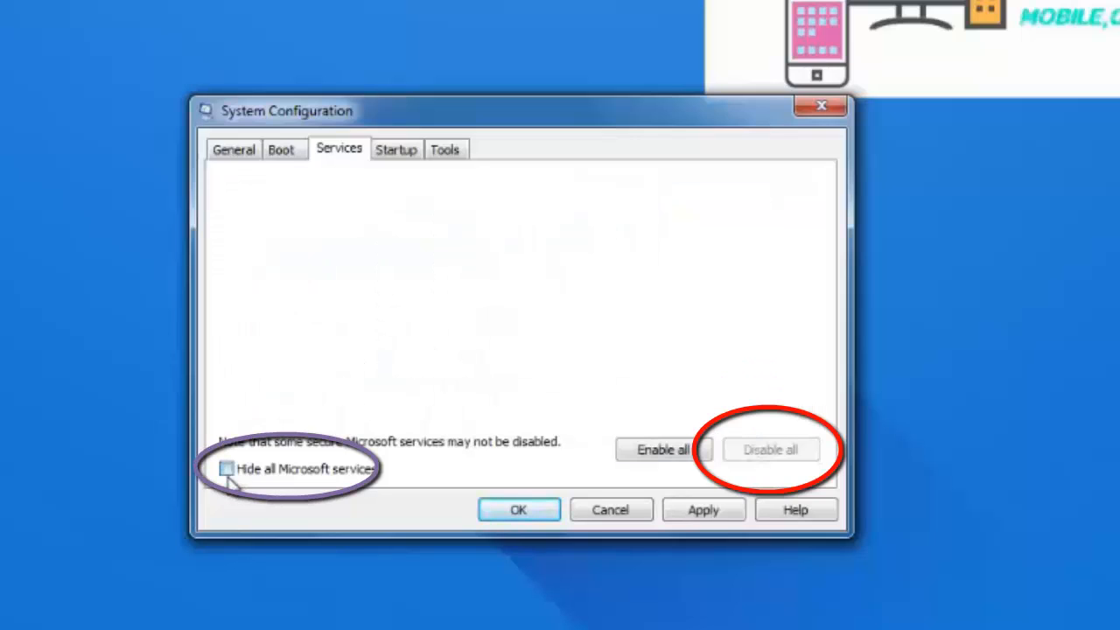
- Disable all startup items, accept the System Configuration changes and exit without restarting the computer
click(412, 154)
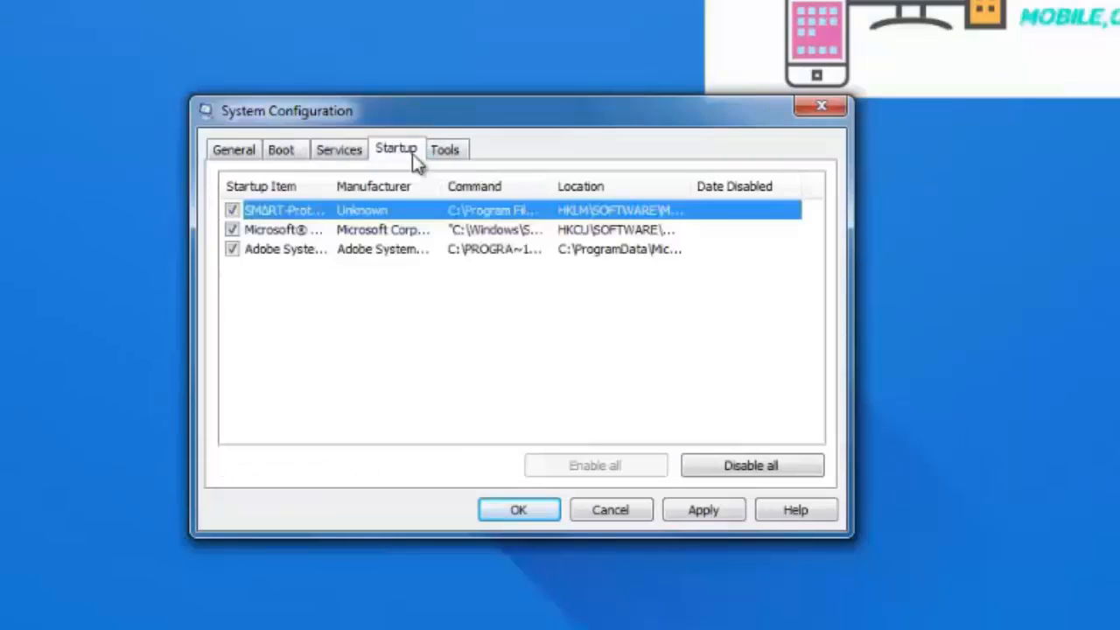
click(727, 469)
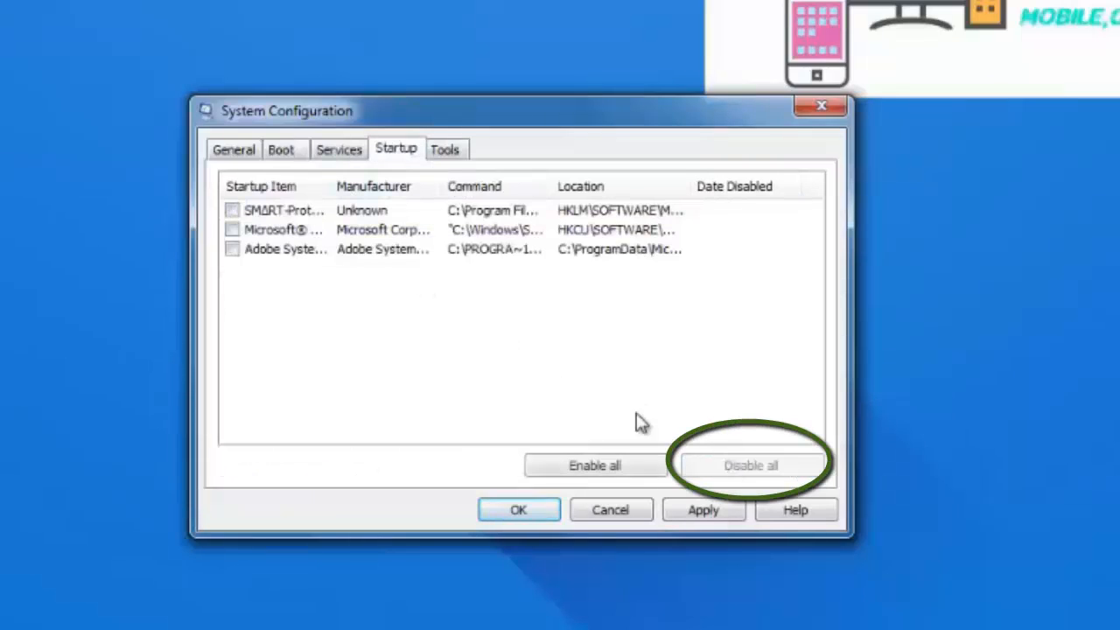
click(450, 156)
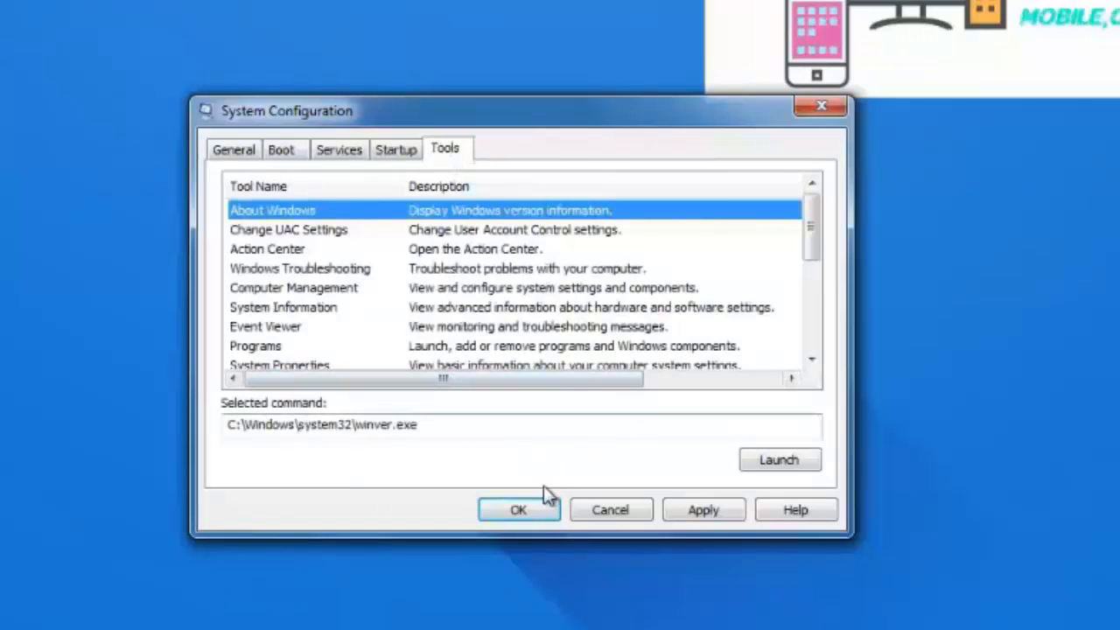
click(531, 513)
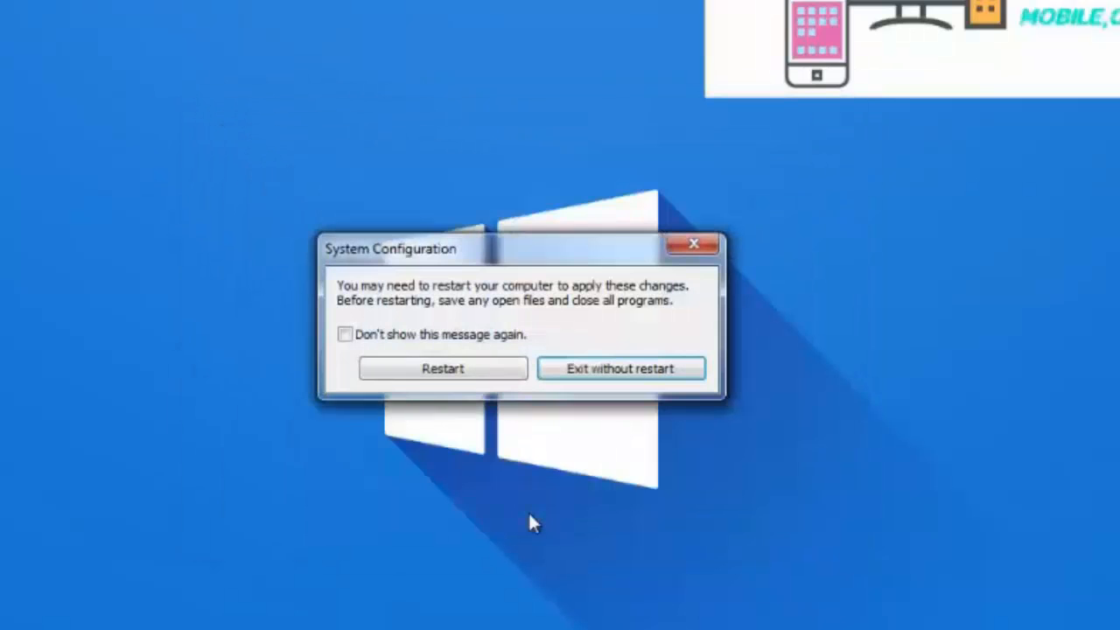
click(622, 378)
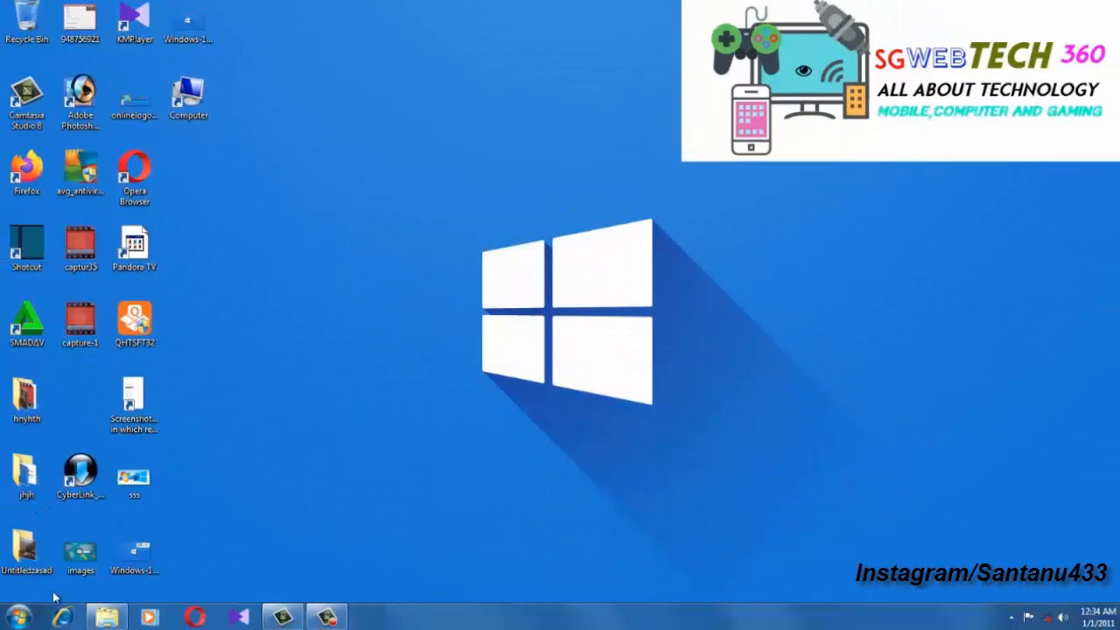
- Open the Services console by running services.msc from the Run dialog
key(super+r)
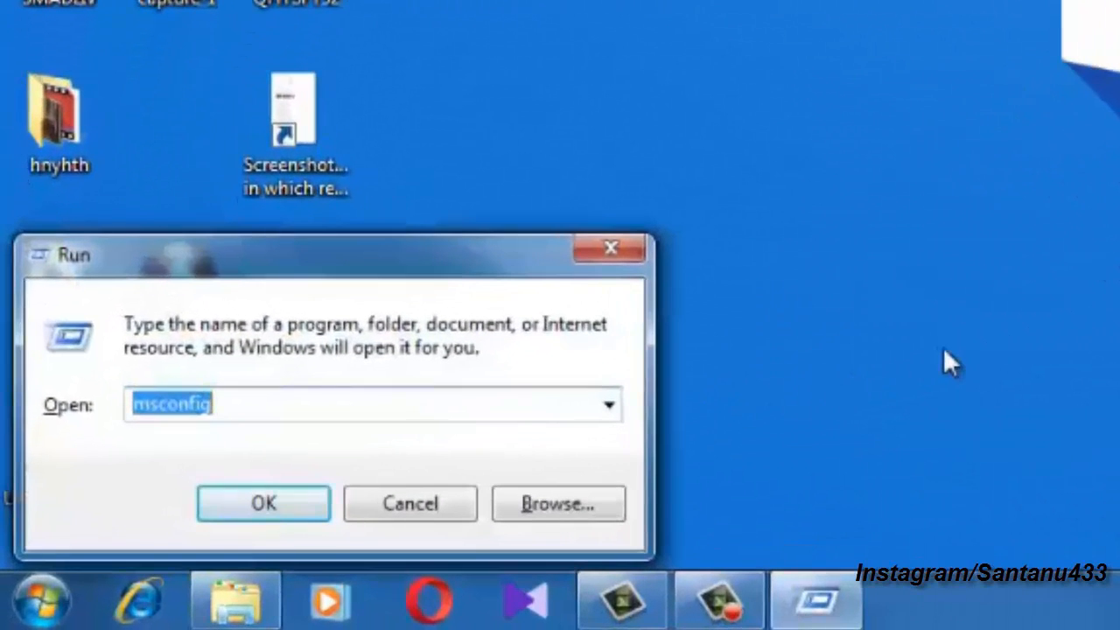
key(BackSpace)
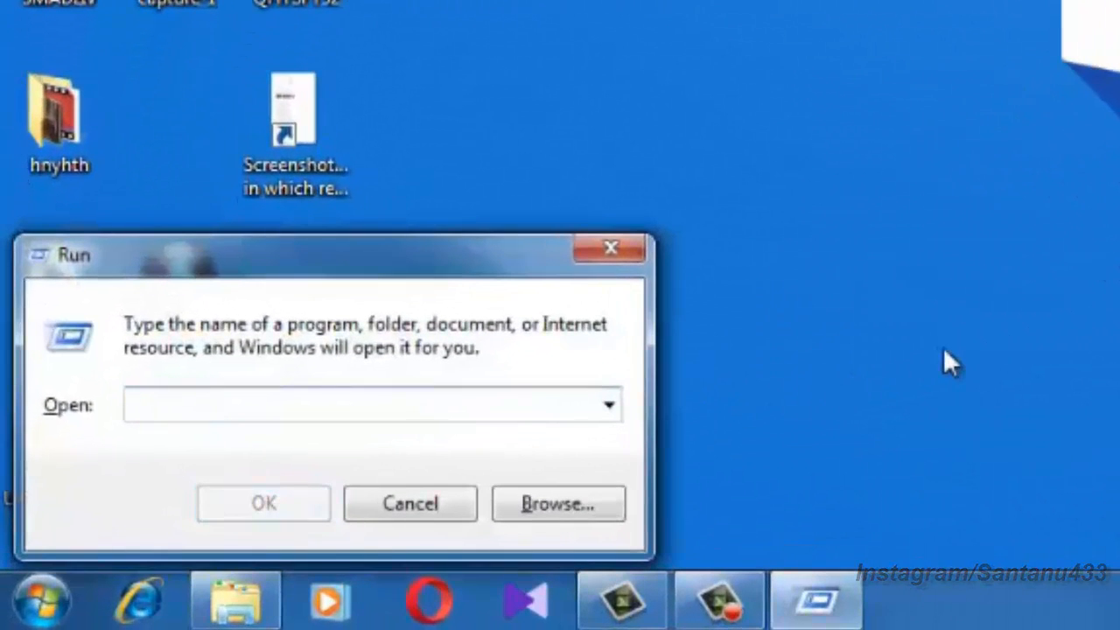
text(s)
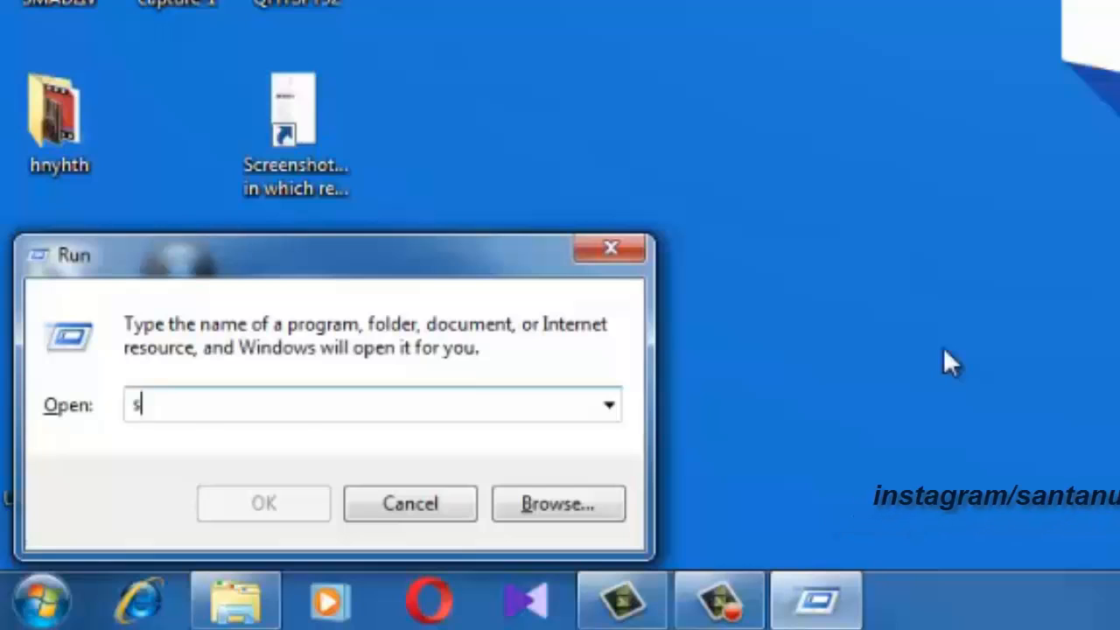
text(ervices)
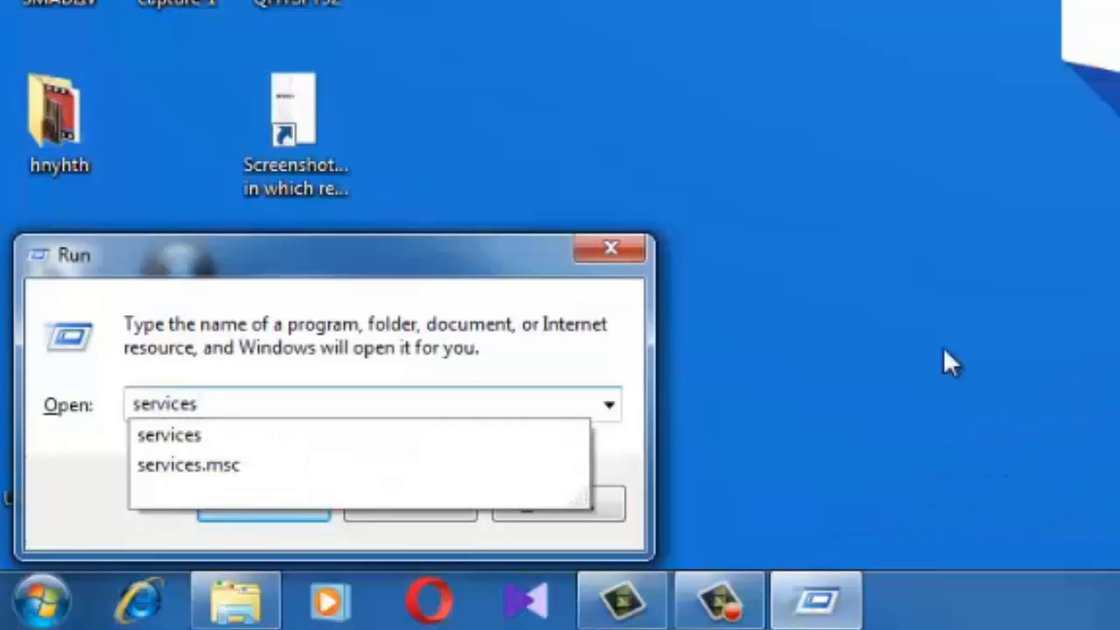
text(.ms)
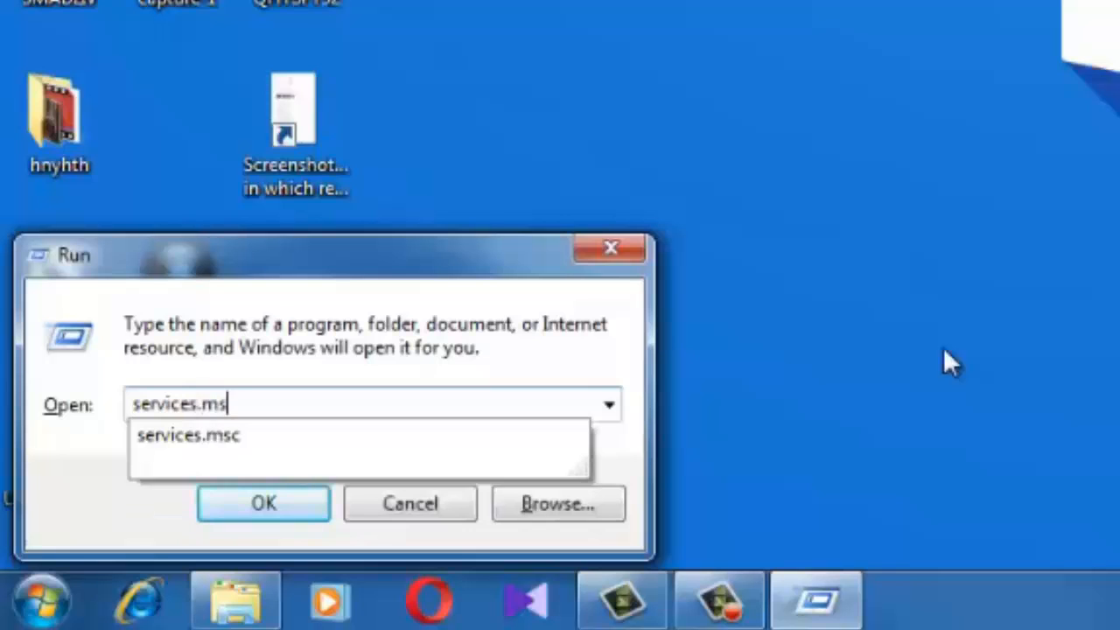
text(c)
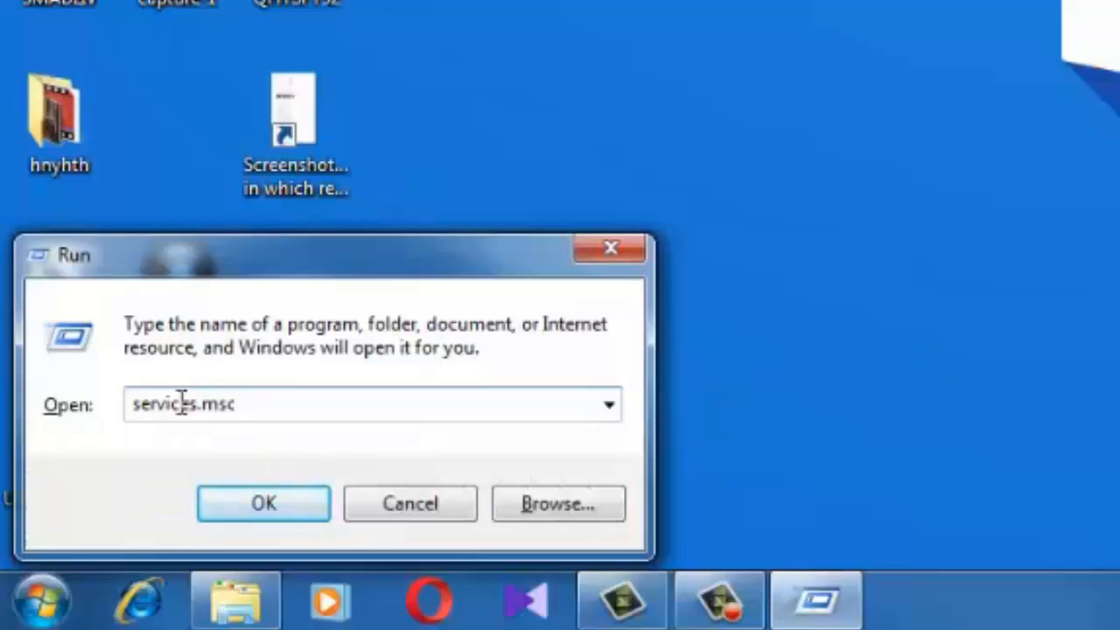
click(267, 507)
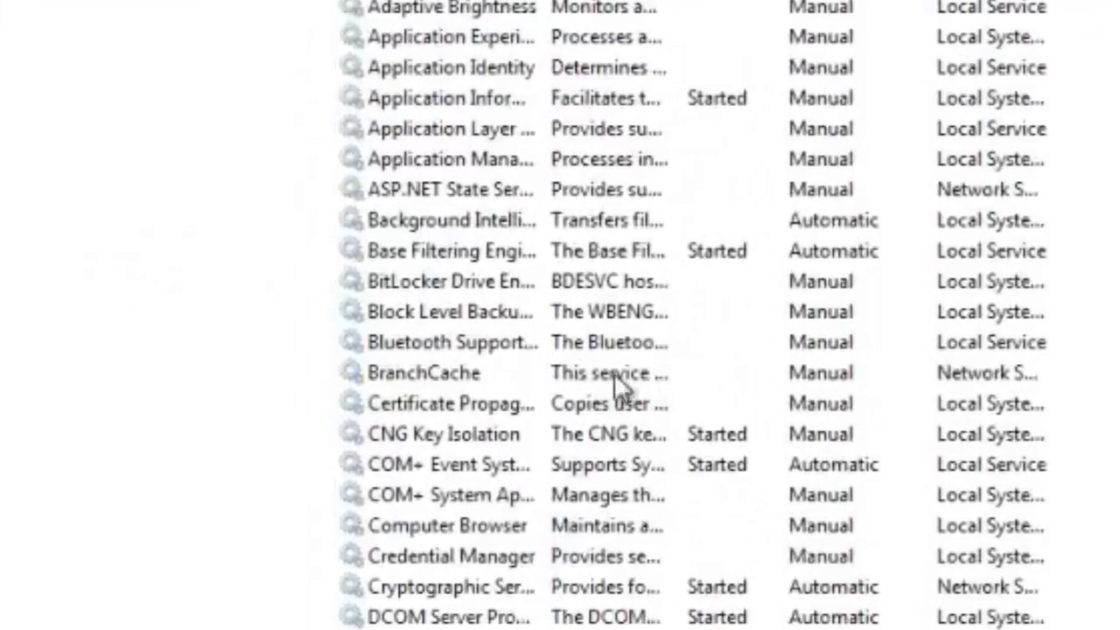
- Set the Background Intelligent Transfer Service's startup type to Disabled and accept the change
double_click(470, 230)
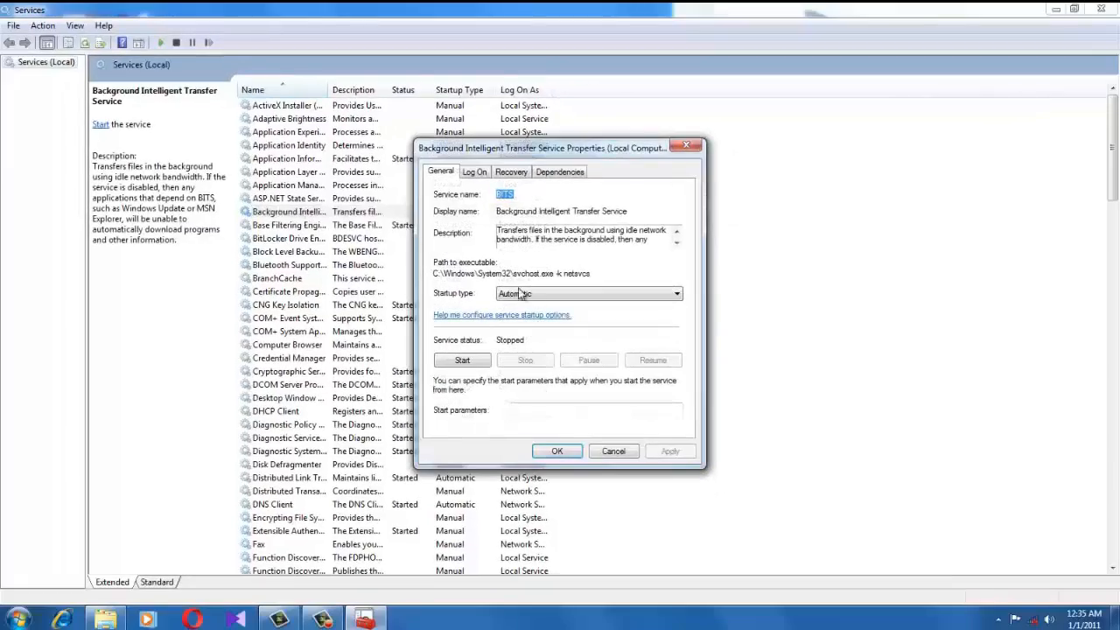
click(534, 296)
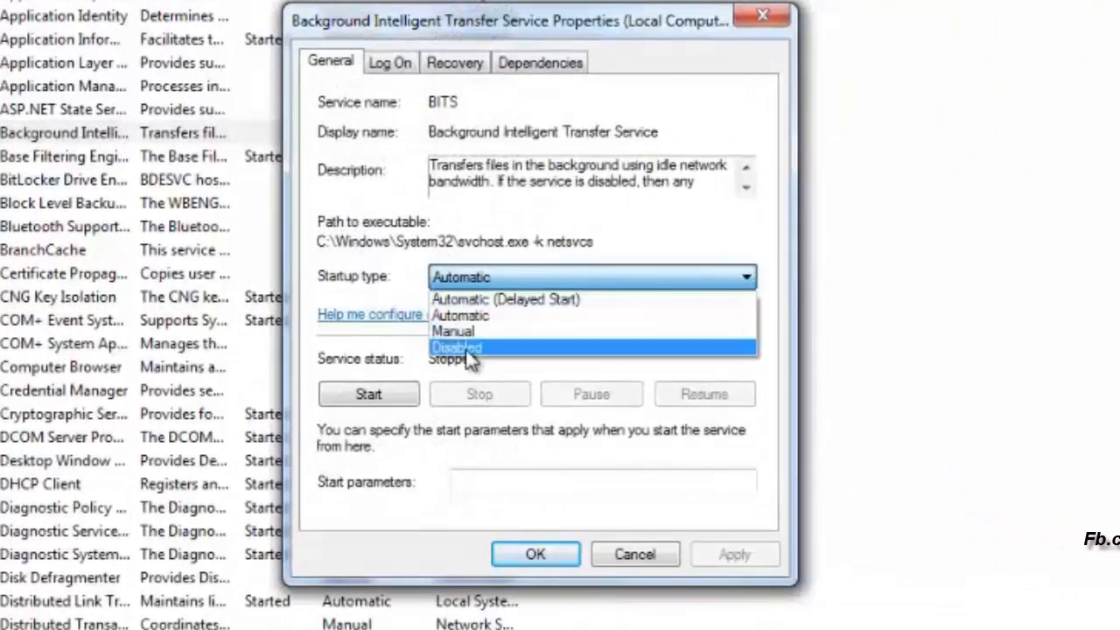
click(468, 350)
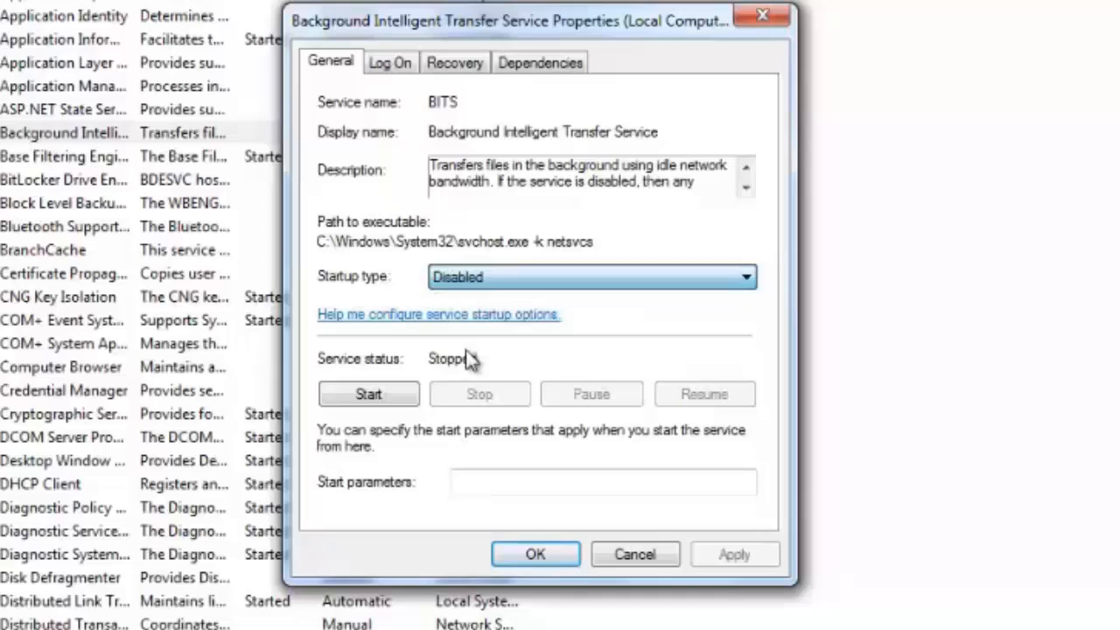
click(536, 554)
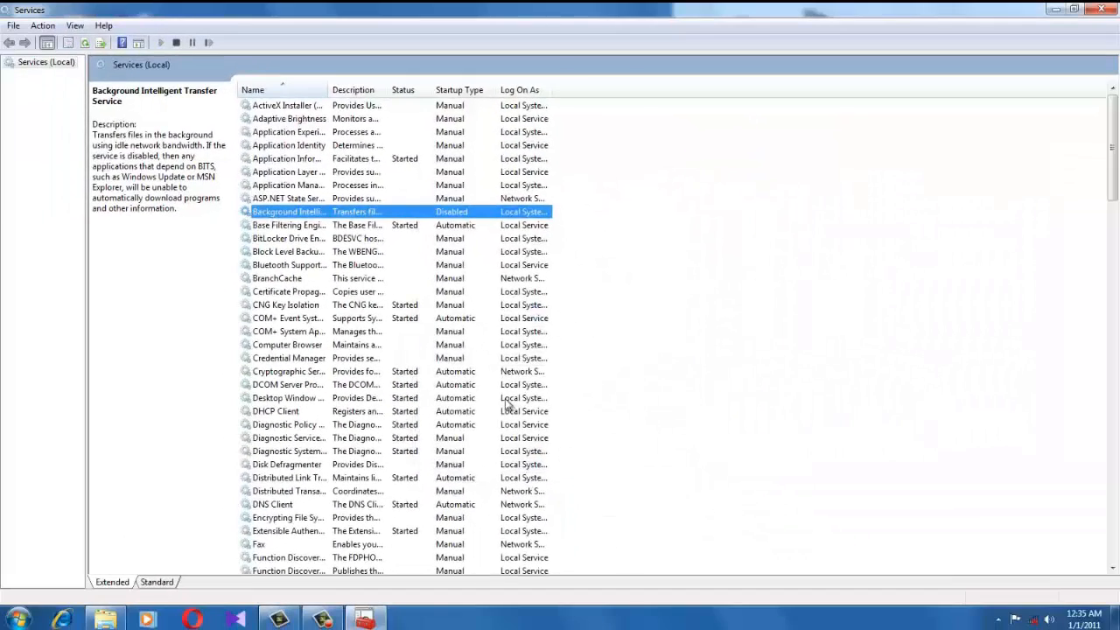
- Set the startup type of the Microsoft .NET Framework NGEN v2.0.50727_X86 service to Disabled and accept the change
scroll(405, 464, down, 11)
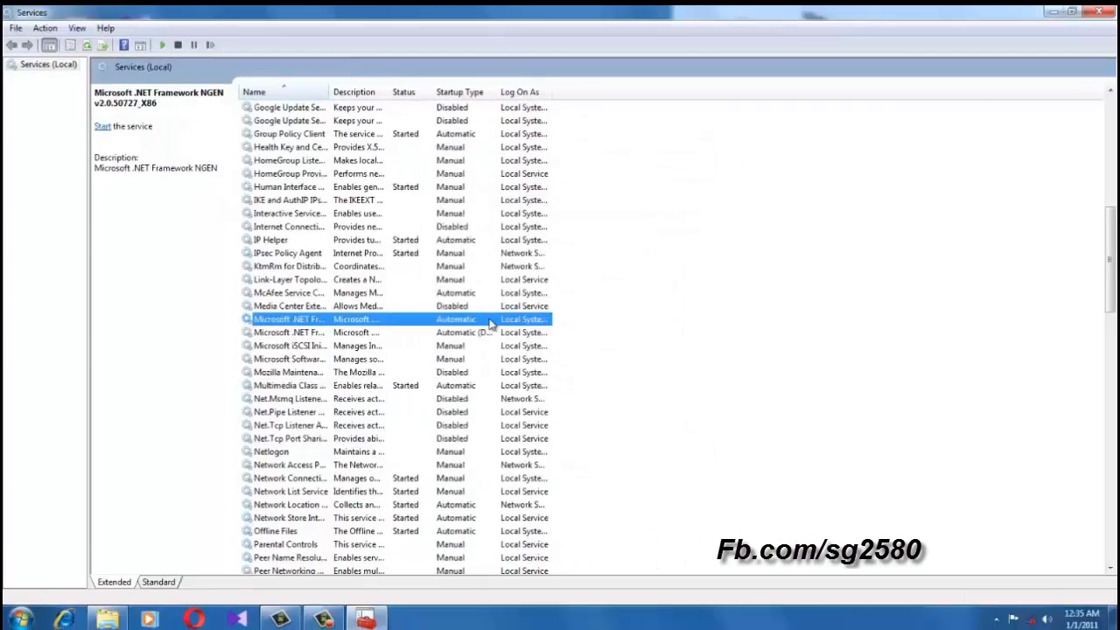
double_click(323, 319)
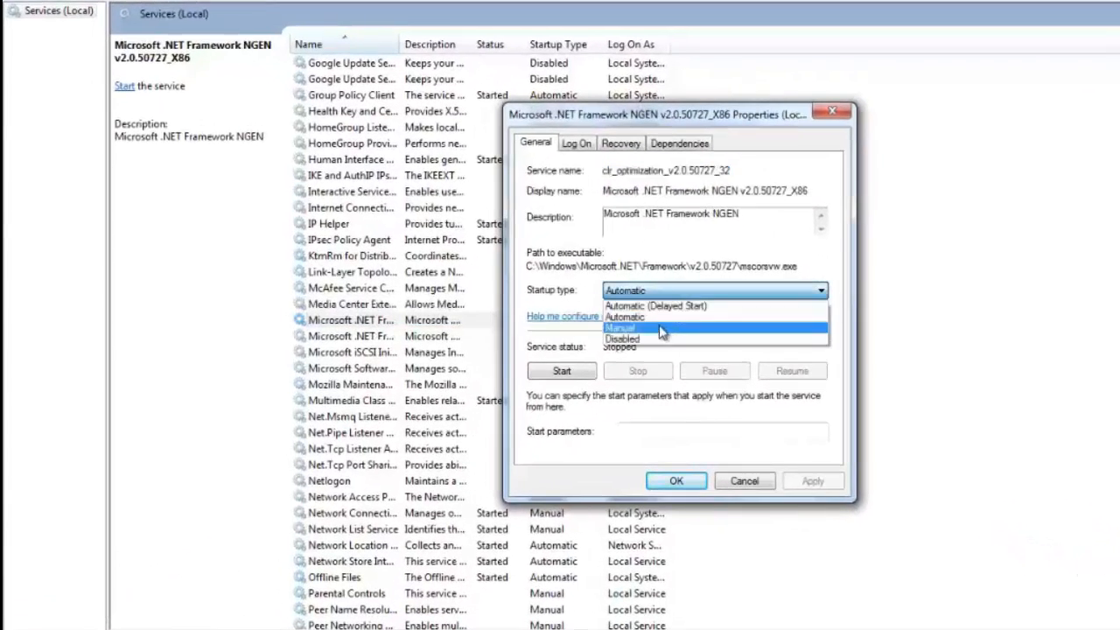
click(691, 346)
click(675, 479)
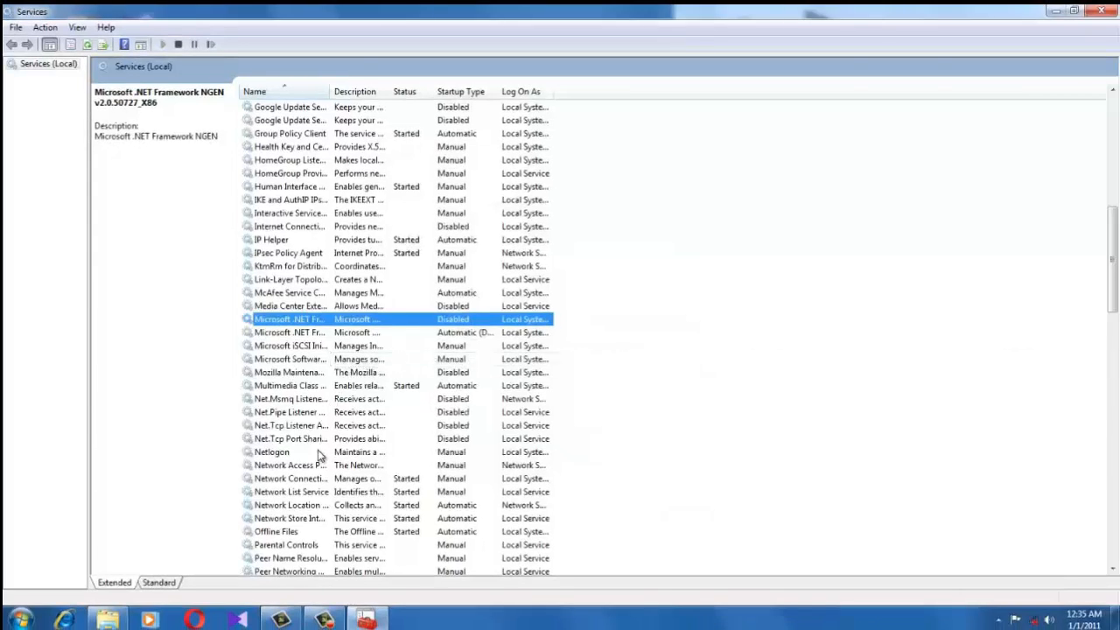
- Set the Windows Search service's startup type to Disabled and accept the change
scroll(329, 498, down, 15)
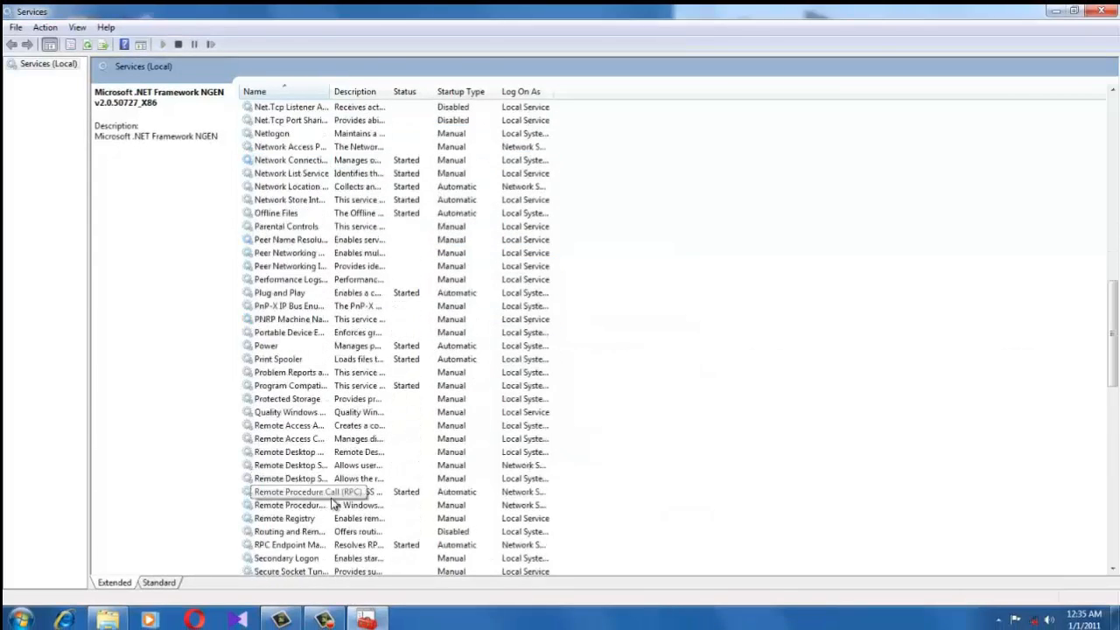
scroll(332, 505, down, 15)
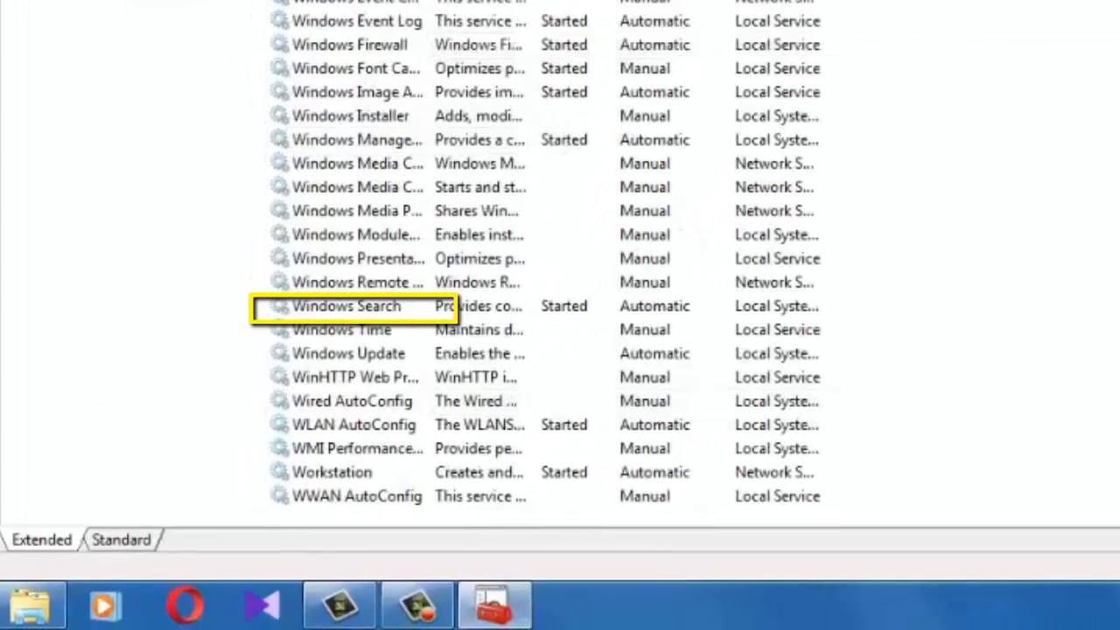
double_click(410, 308)
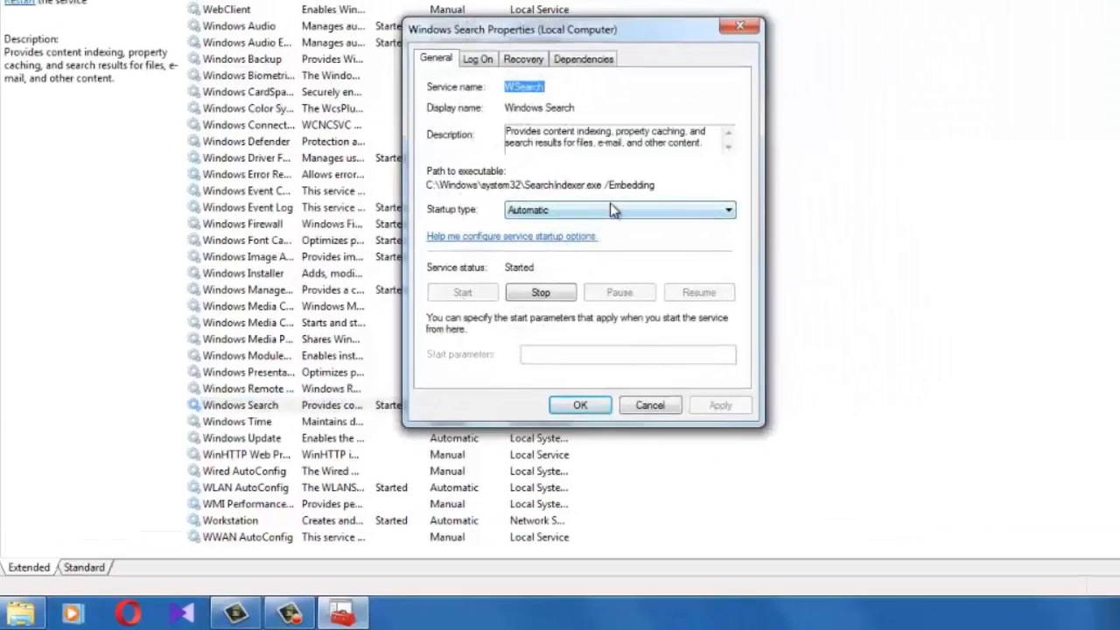
click(694, 155)
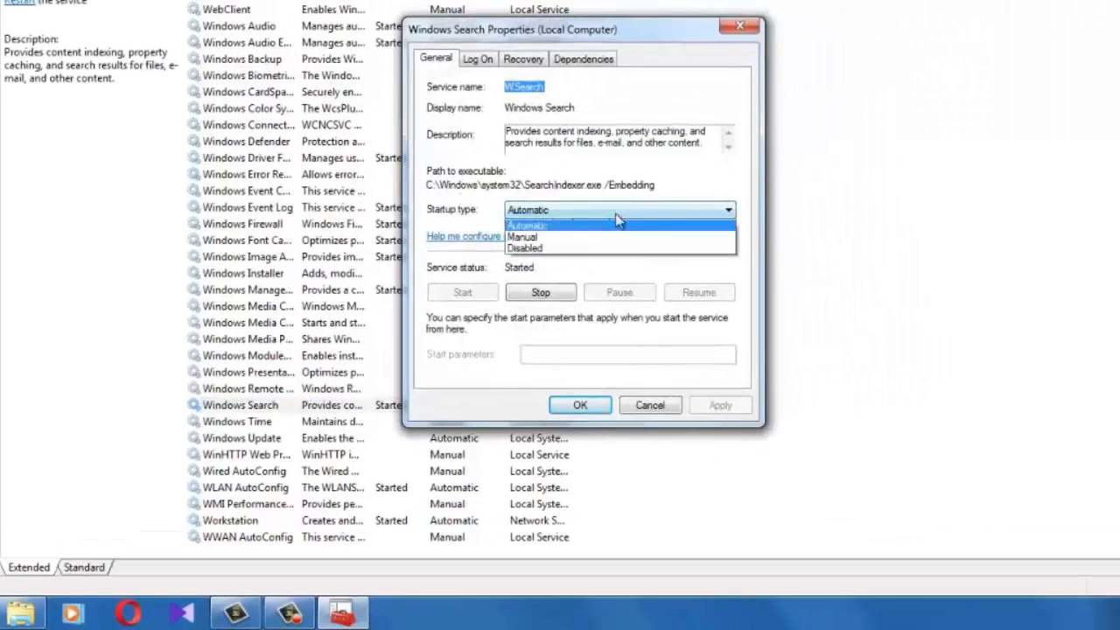
click(591, 260)
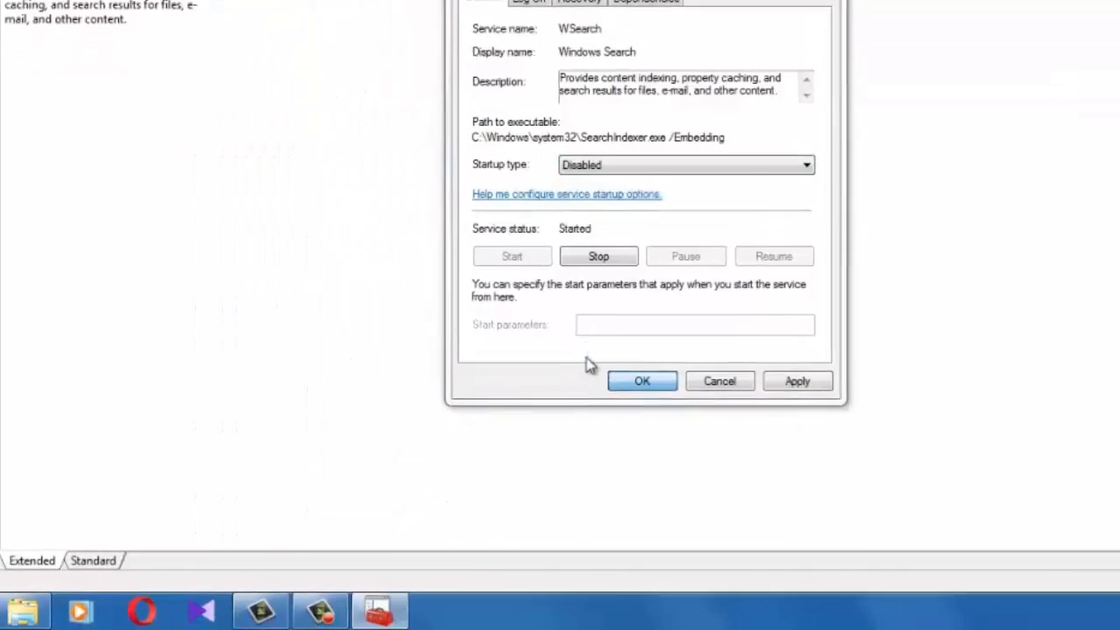
click(578, 405)
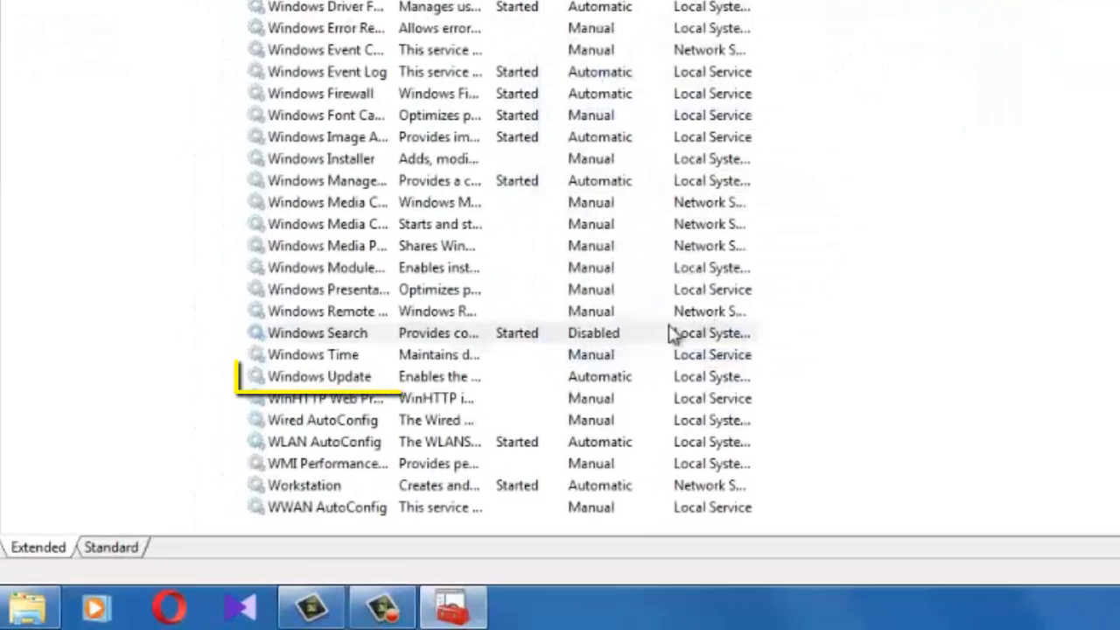
- Set the Windows Update service's startup type to Disabled and accept the change
double_click(357, 378)
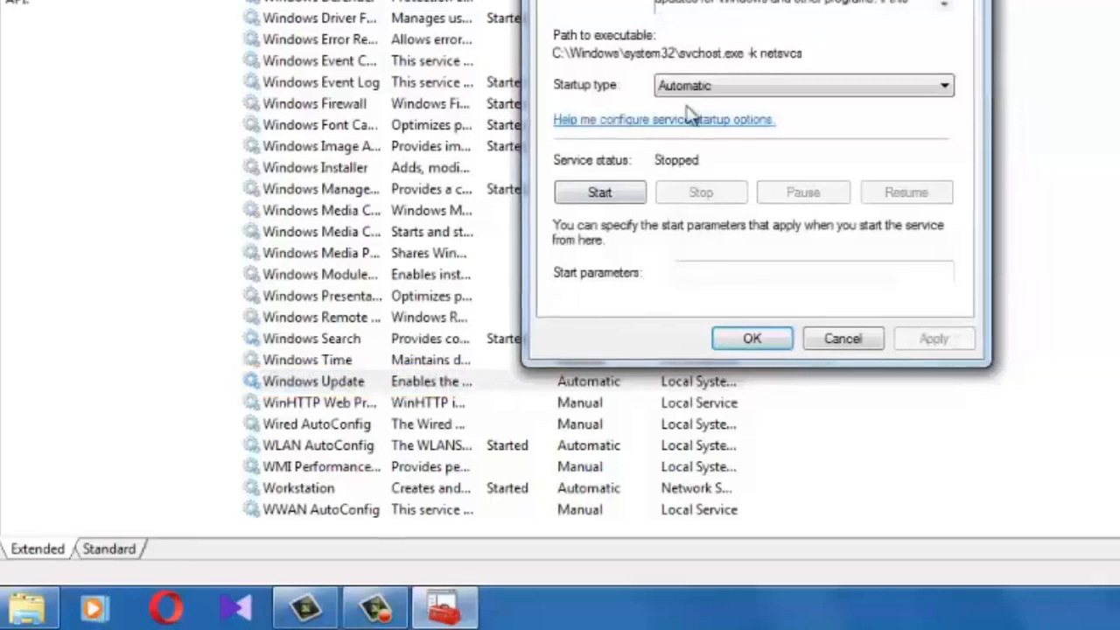
click(714, 77)
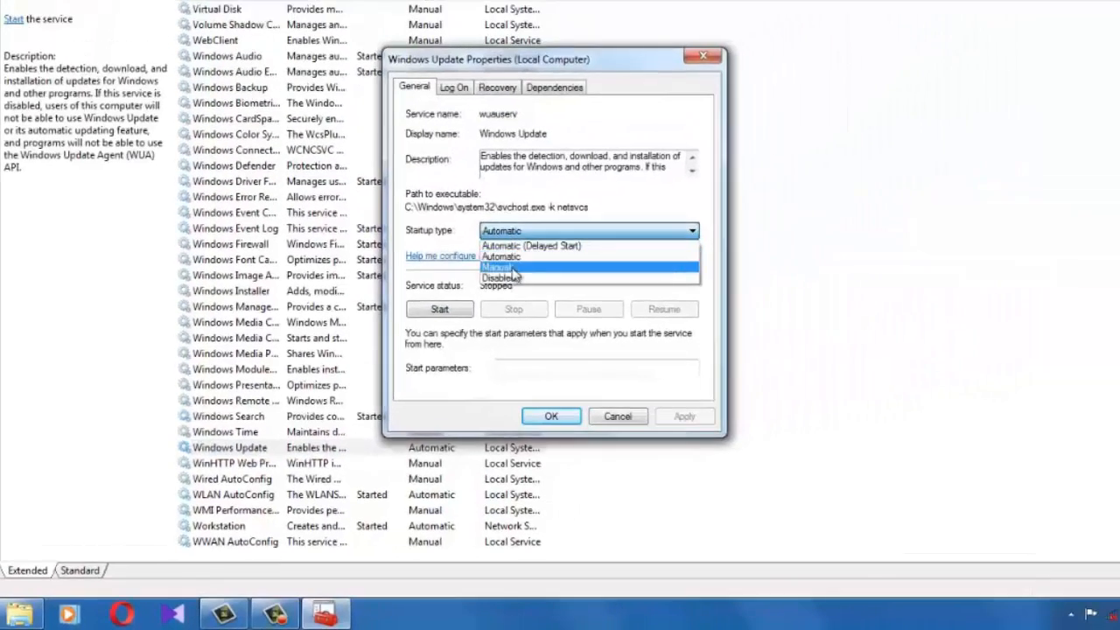
click(585, 218)
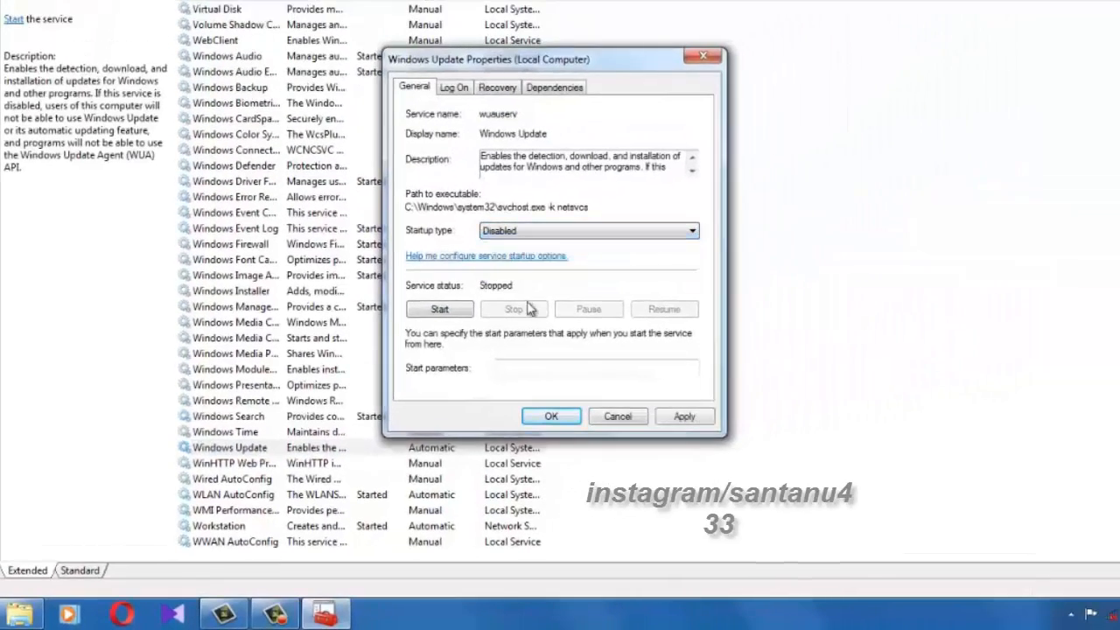
click(552, 416)
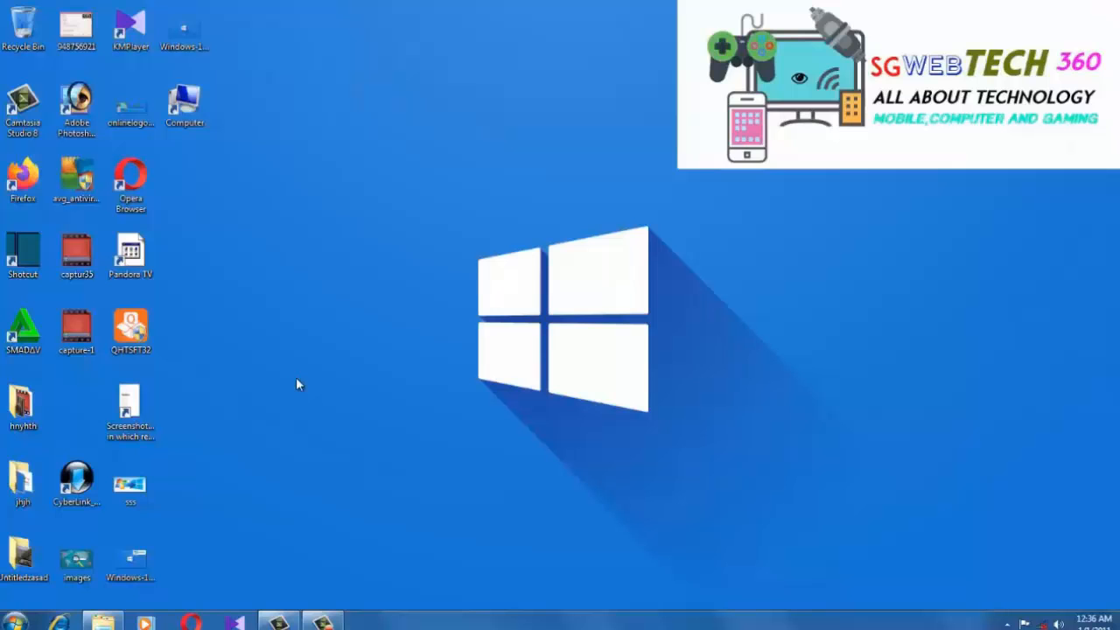
- Open the Windows Temp folder with the Run command "temp"
key(super+r)
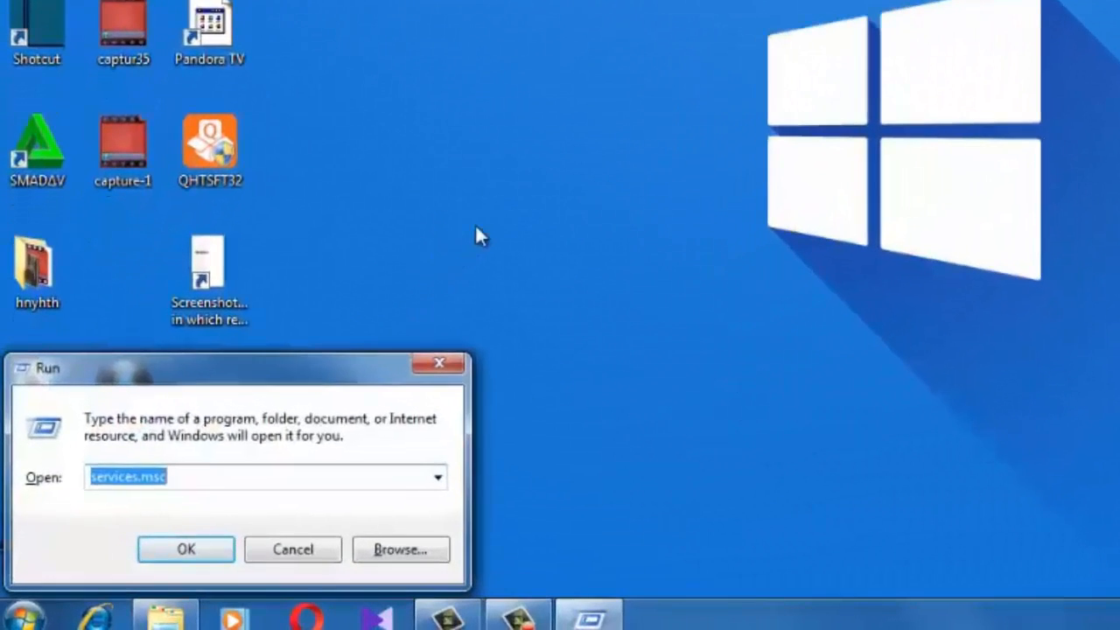
key(BackSpace)
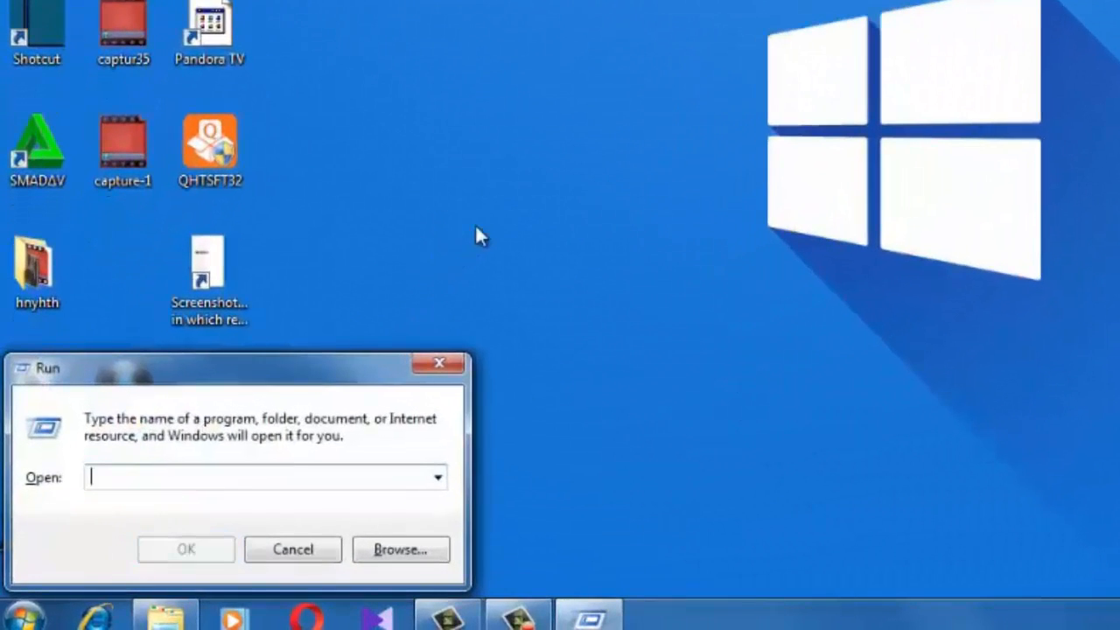
text(te)
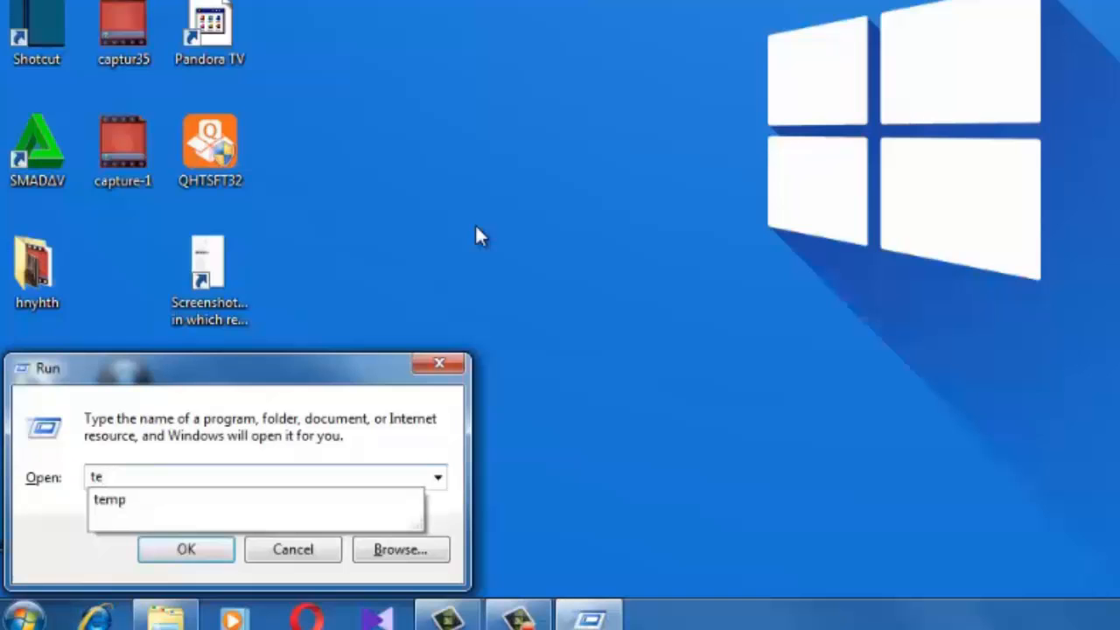
text(mp)
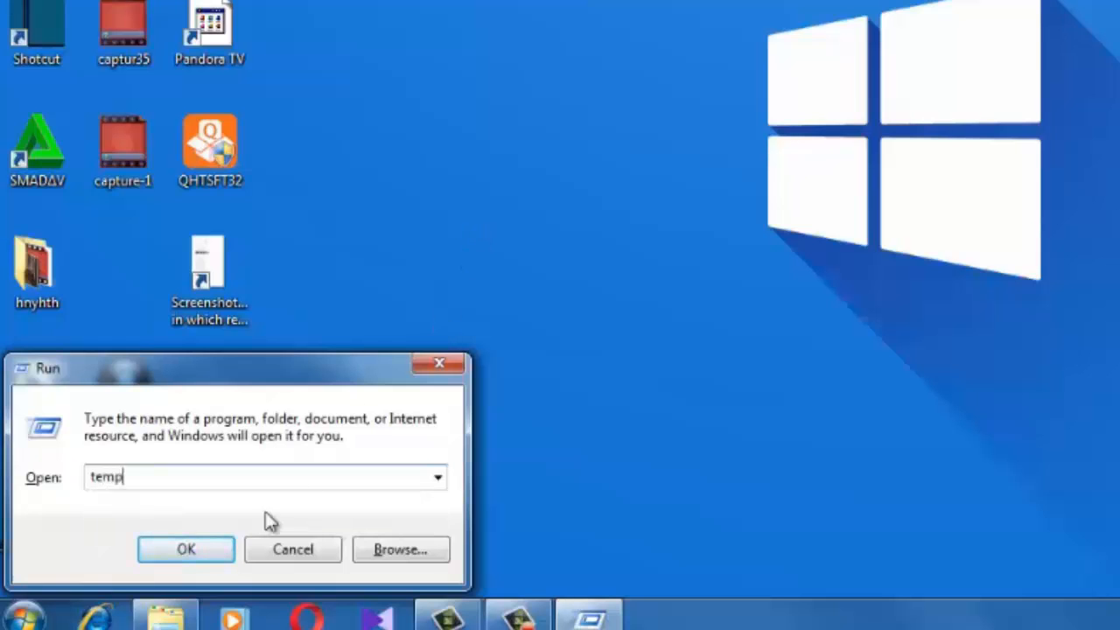
click(231, 556)
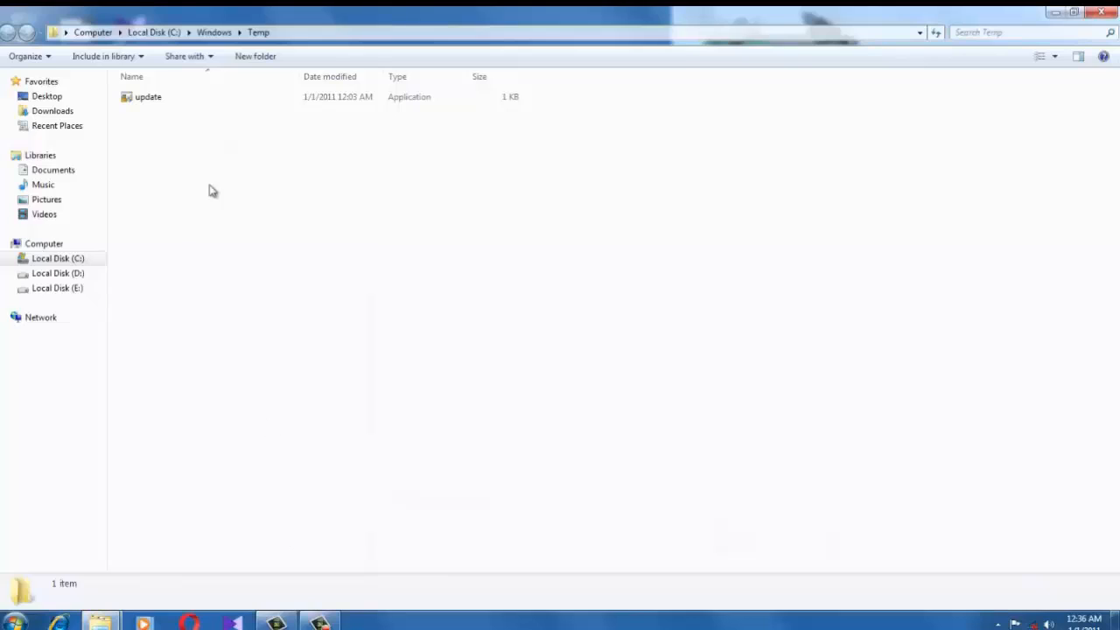
- Move the update application file in the Windows Temp folder to the Recycle Bin and close the folder
drag(324, 141, 422, 121)
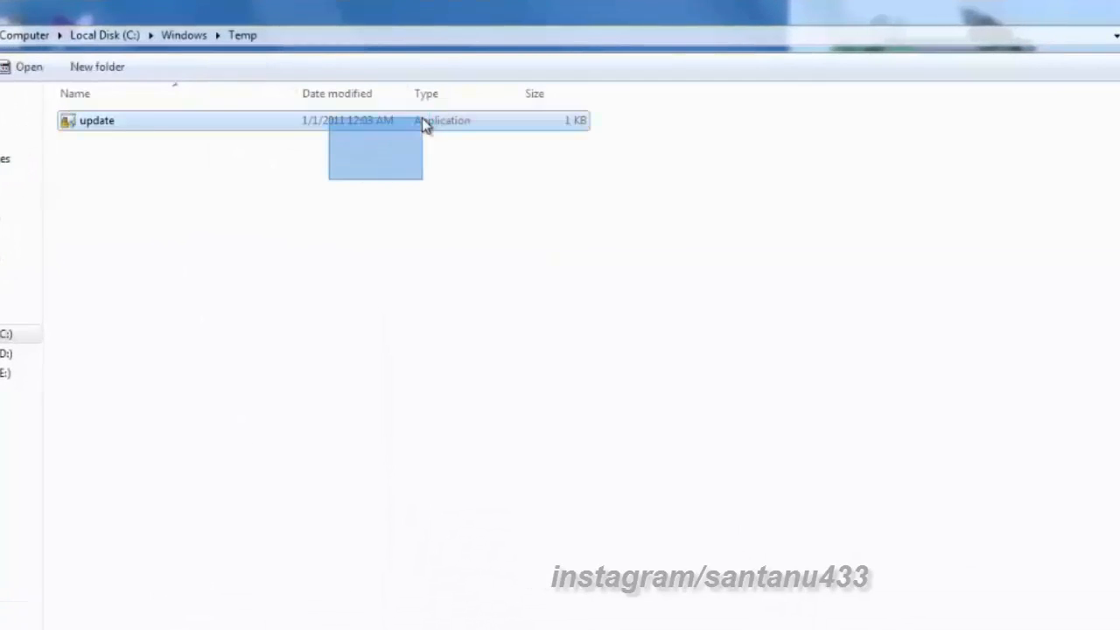
right_click(423, 121)
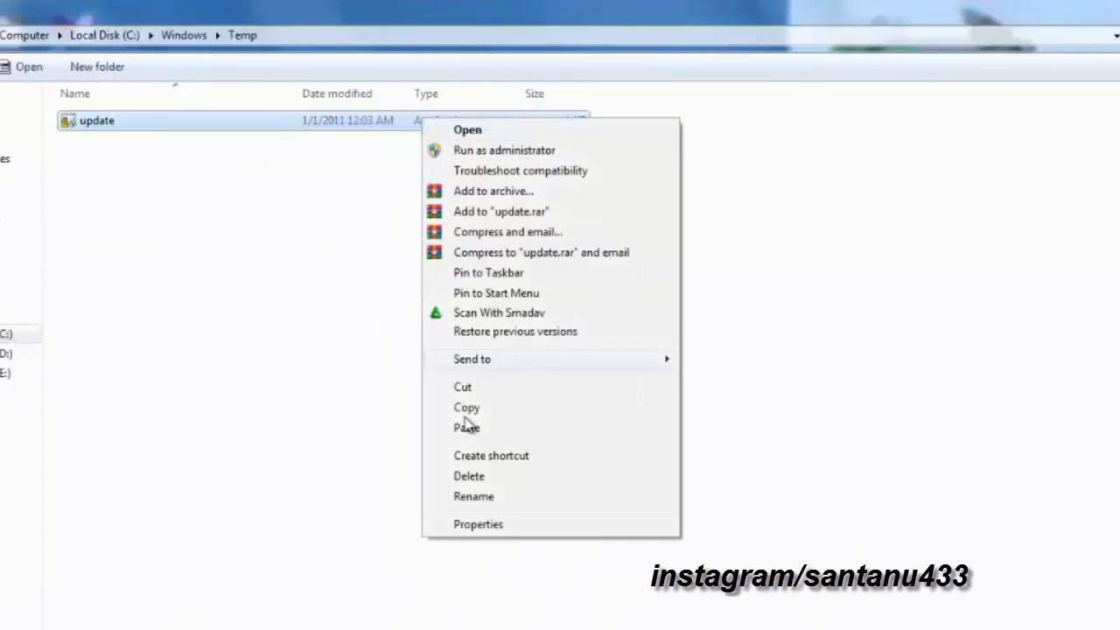
click(472, 477)
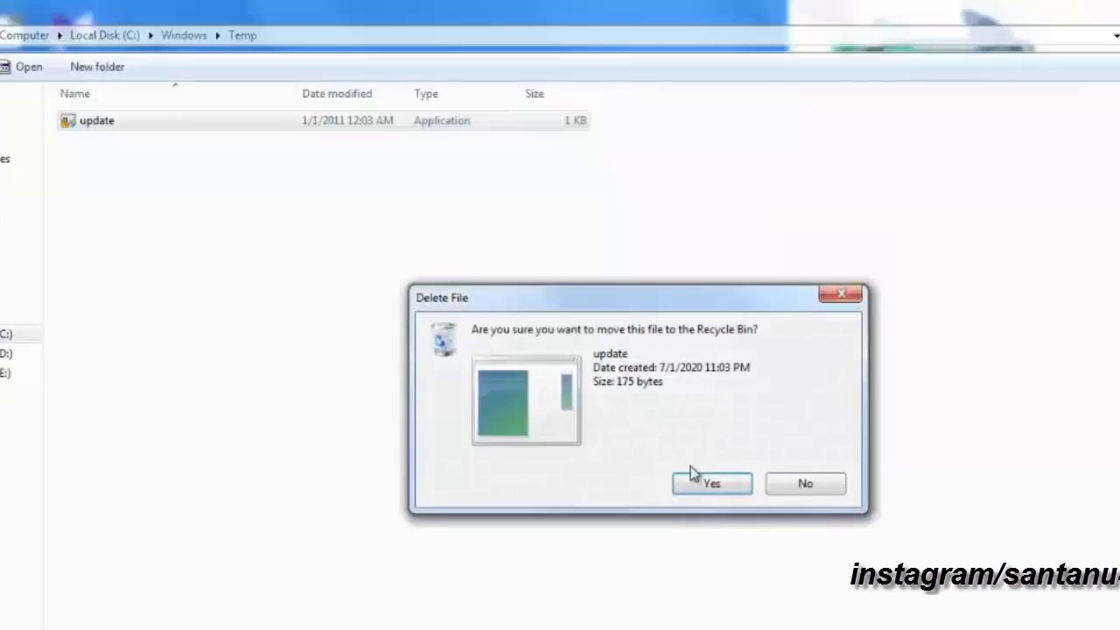
click(706, 476)
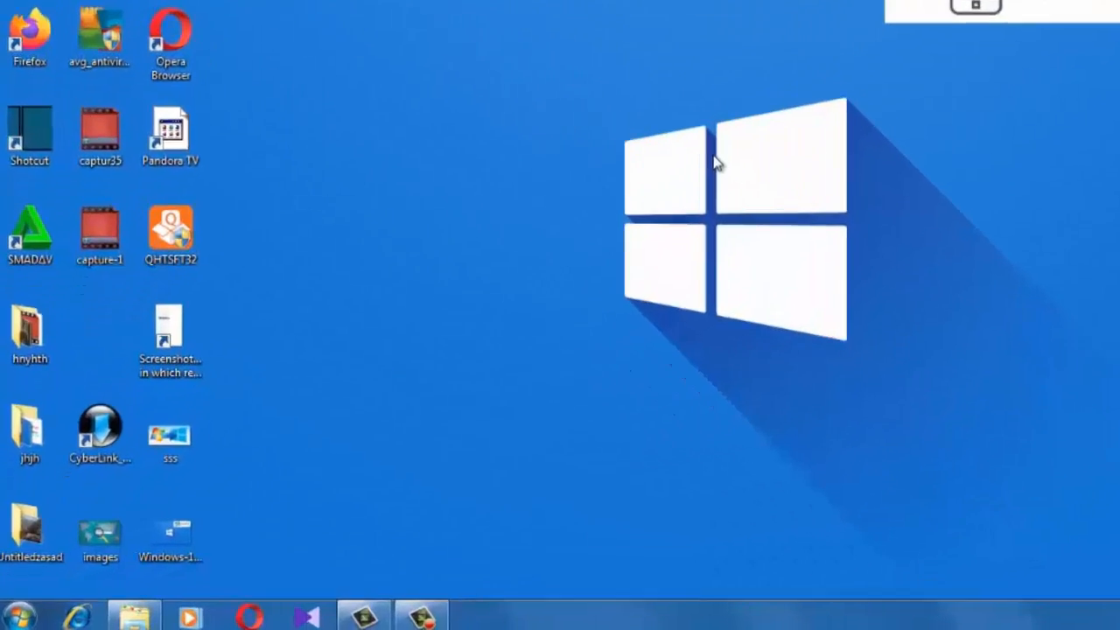
- Open the user's local Temp folder with the Run command "%temp%"
key(super+r)
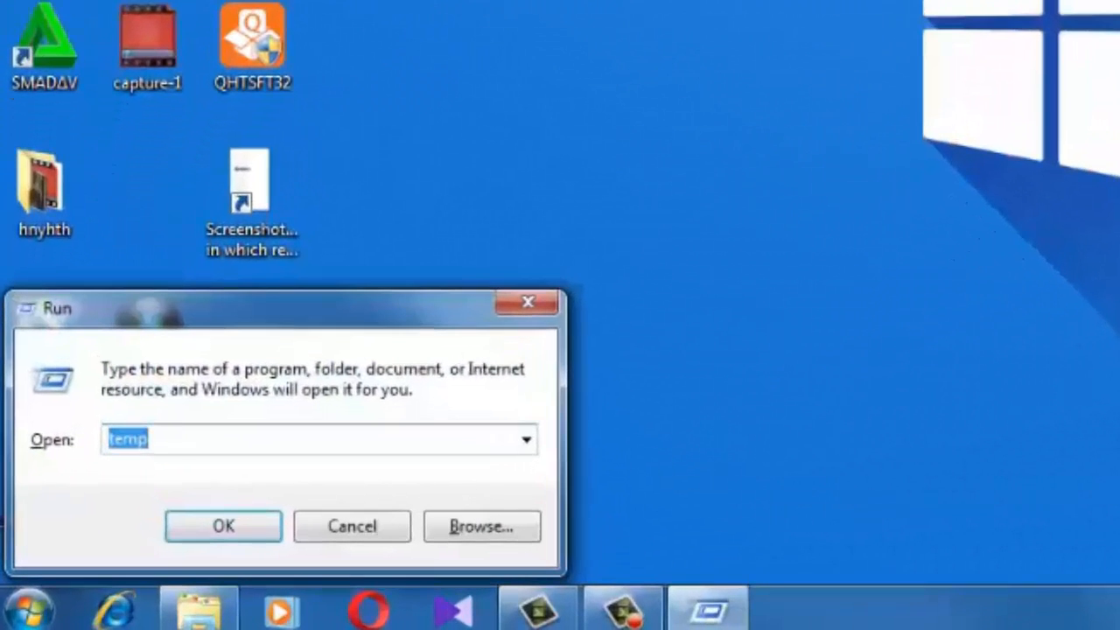
key(BackSpace)
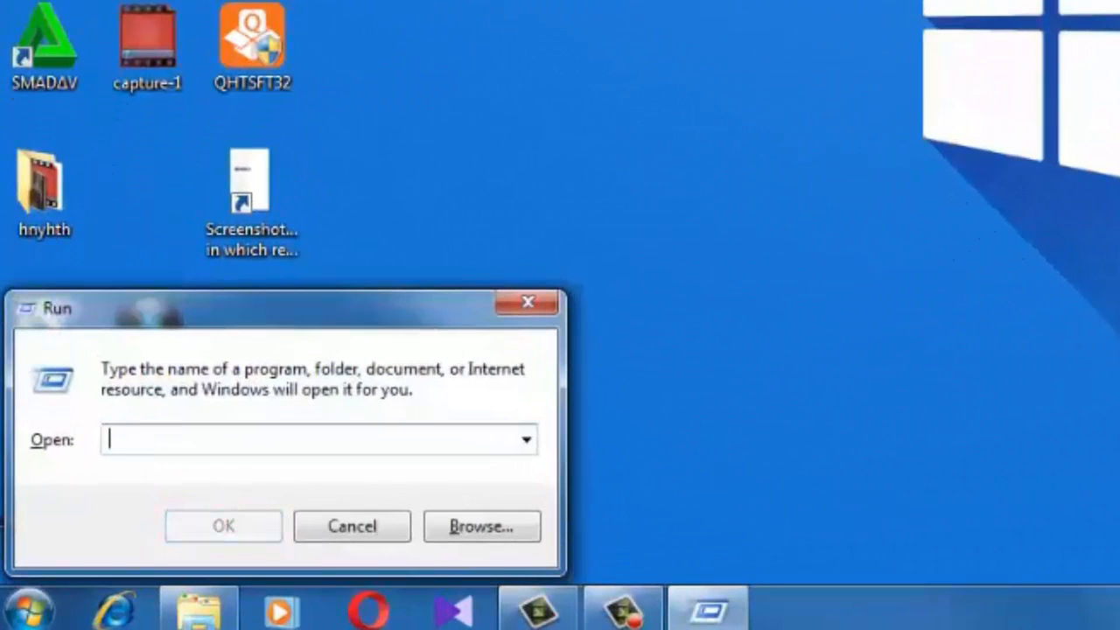
text(%temp)
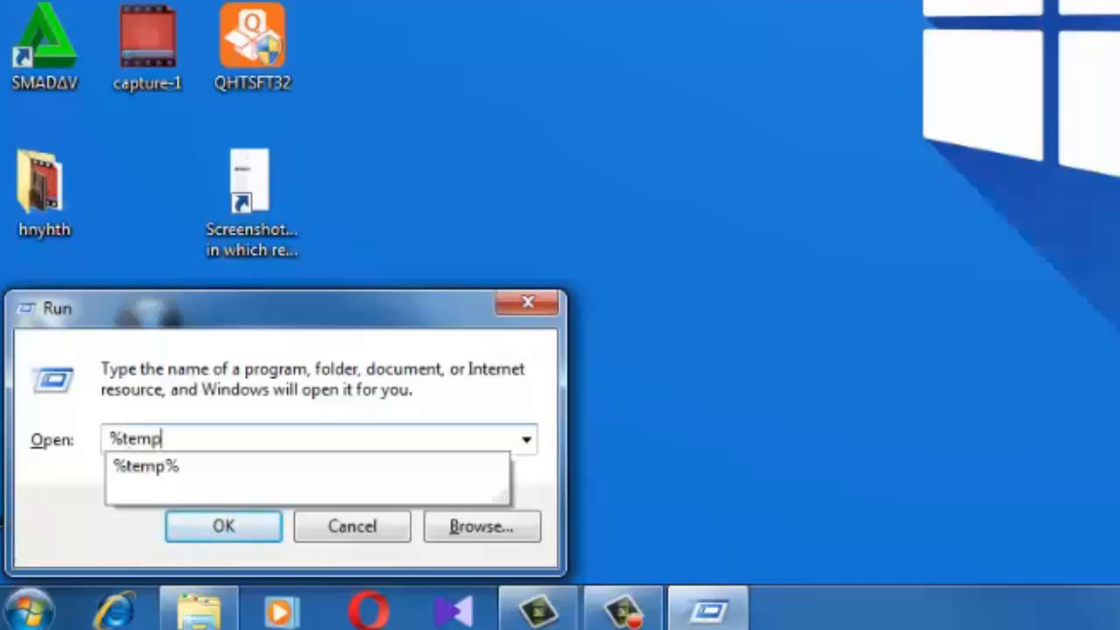
text(%)
key(Return)
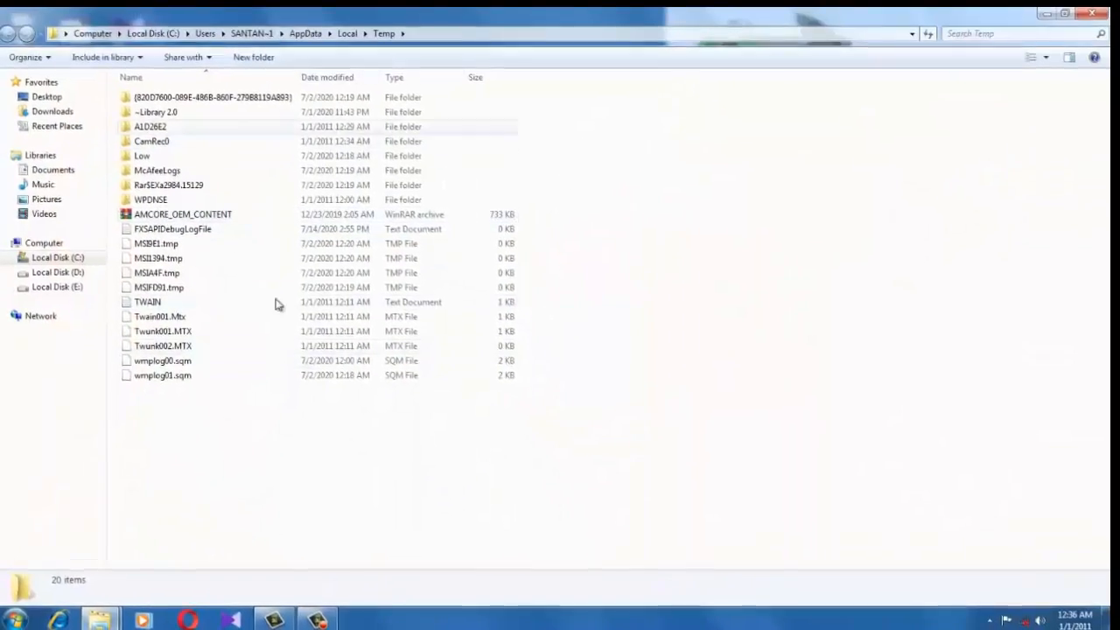
- Delete all items in the user's Temp folder, skipping every item in use, and close the folder window
drag(268, 420, 324, 90)
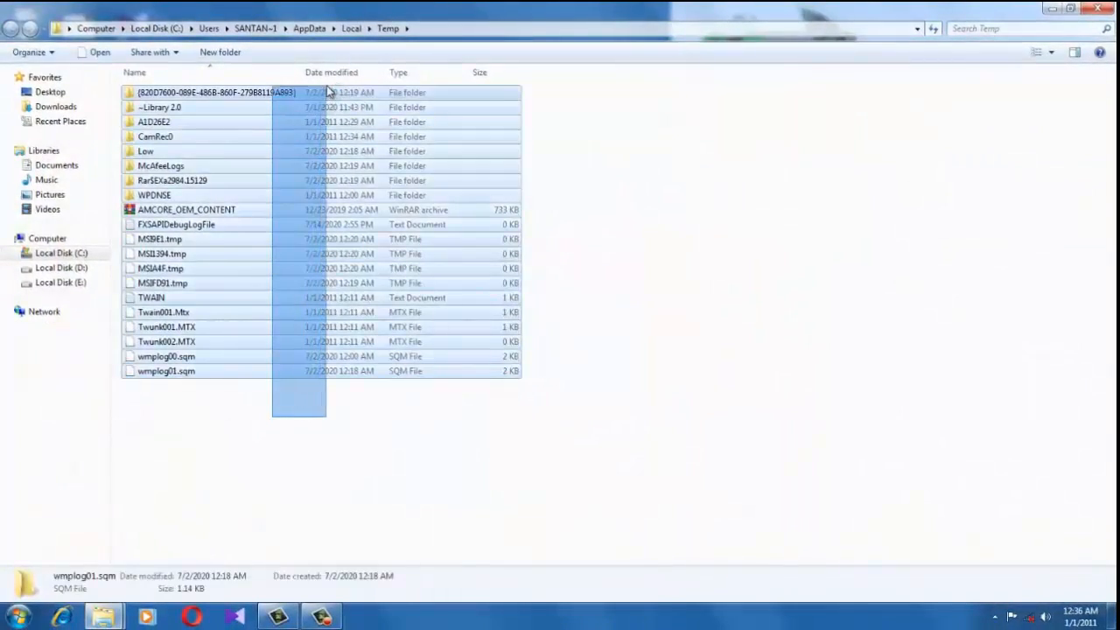
right_click(324, 90)
click(388, 282)
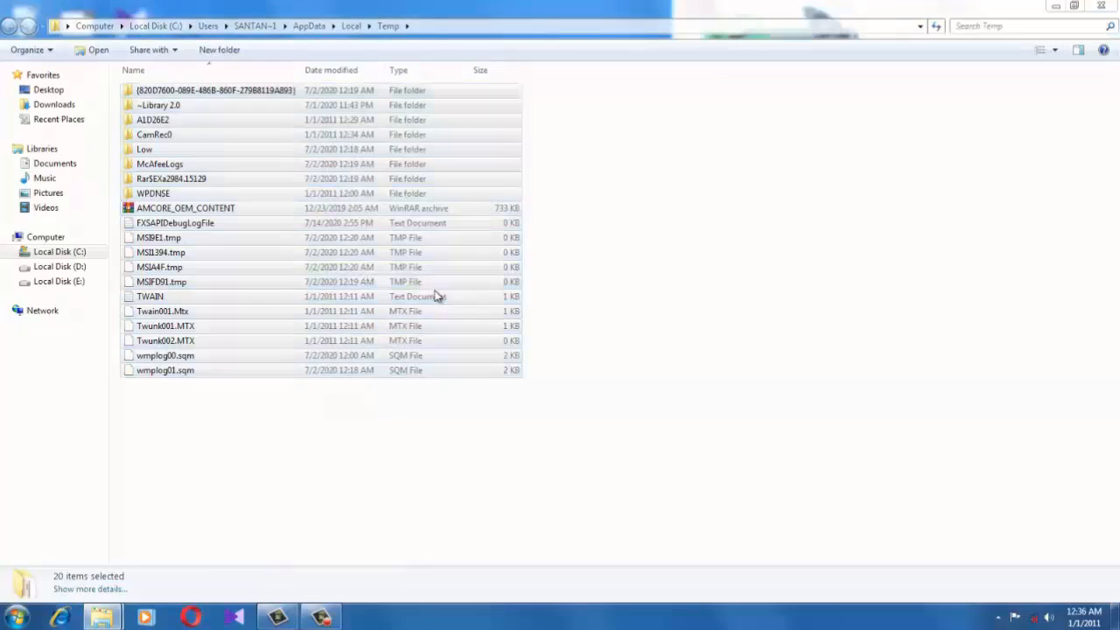
click(614, 318)
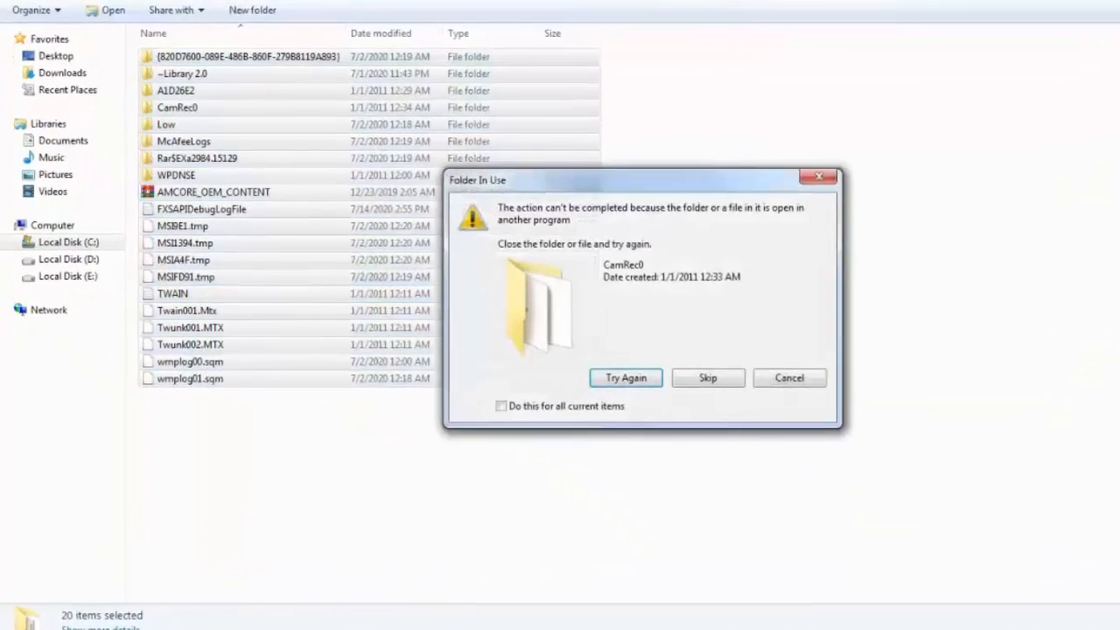
click(639, 416)
click(748, 381)
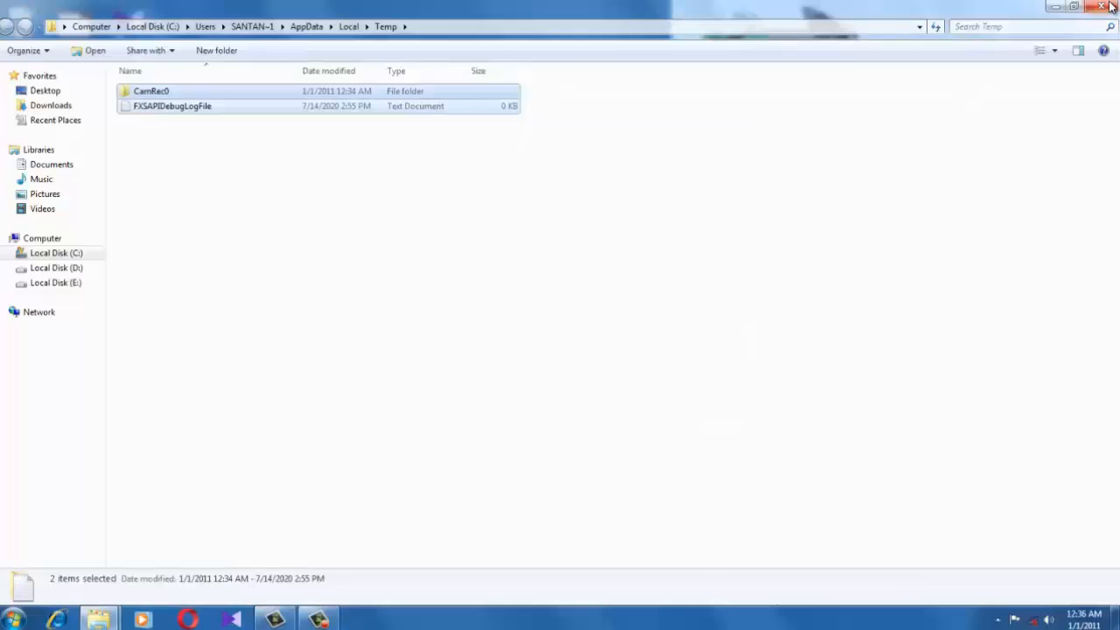
click(1112, 7)
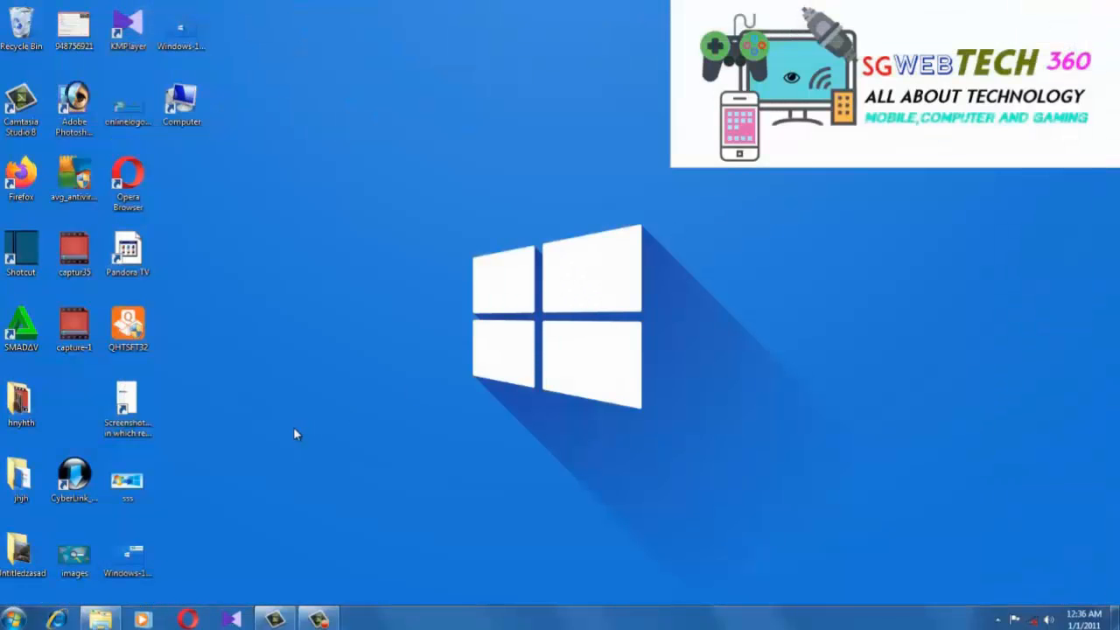
- Open the Prefetch folder with the Run command "prefetch" and grant permanent access to it
key(super+r)
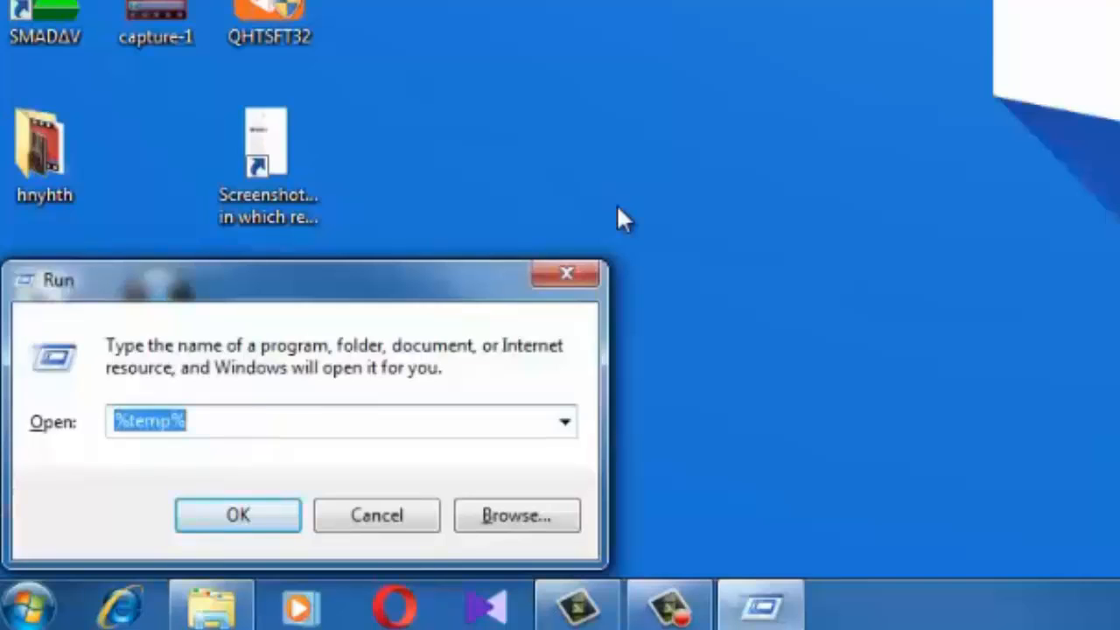
key(BackSpace)
text(prefetch)
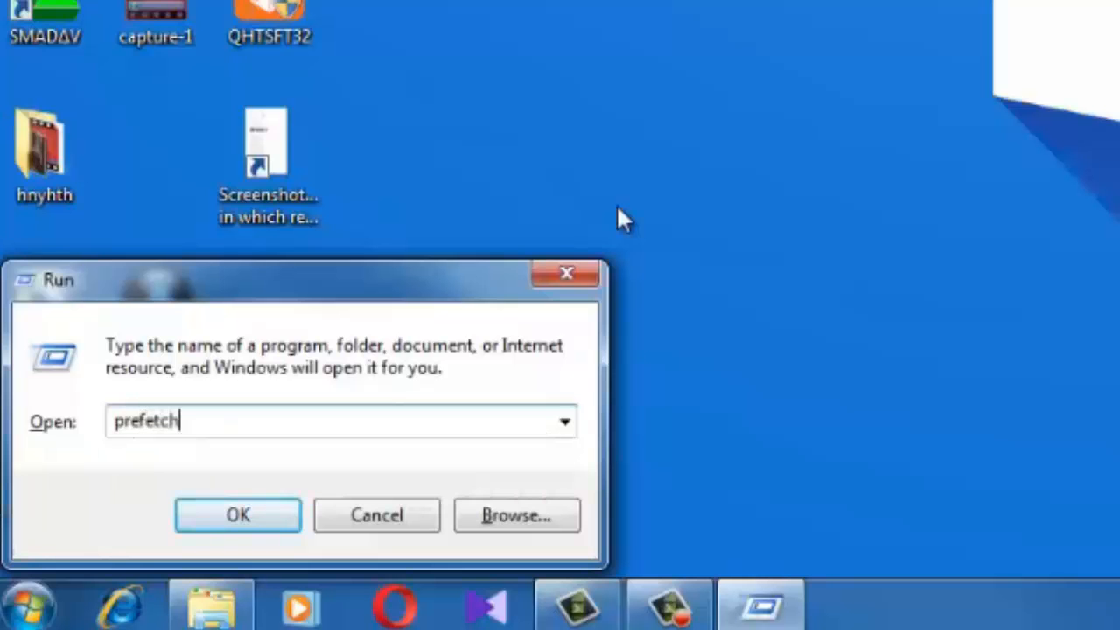
key(ctrl+a)
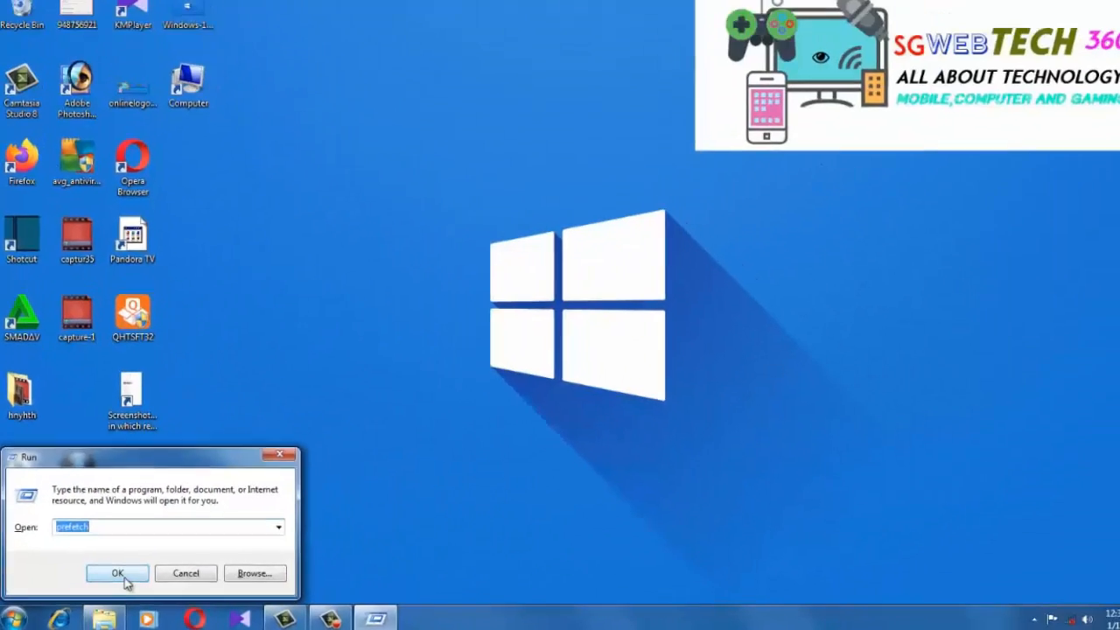
click(124, 579)
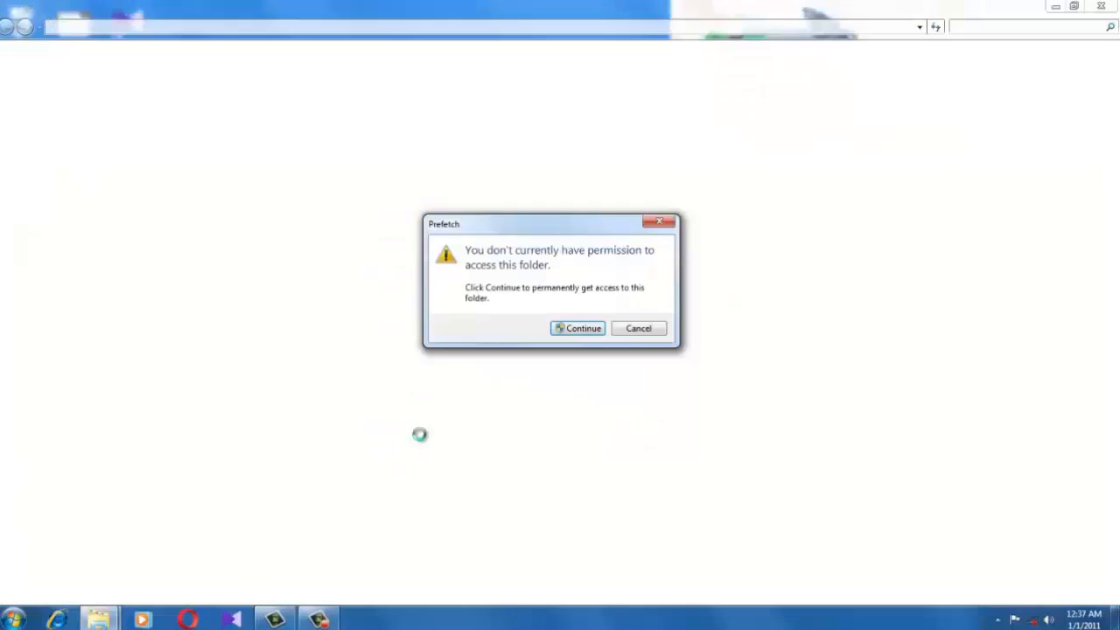
click(588, 334)
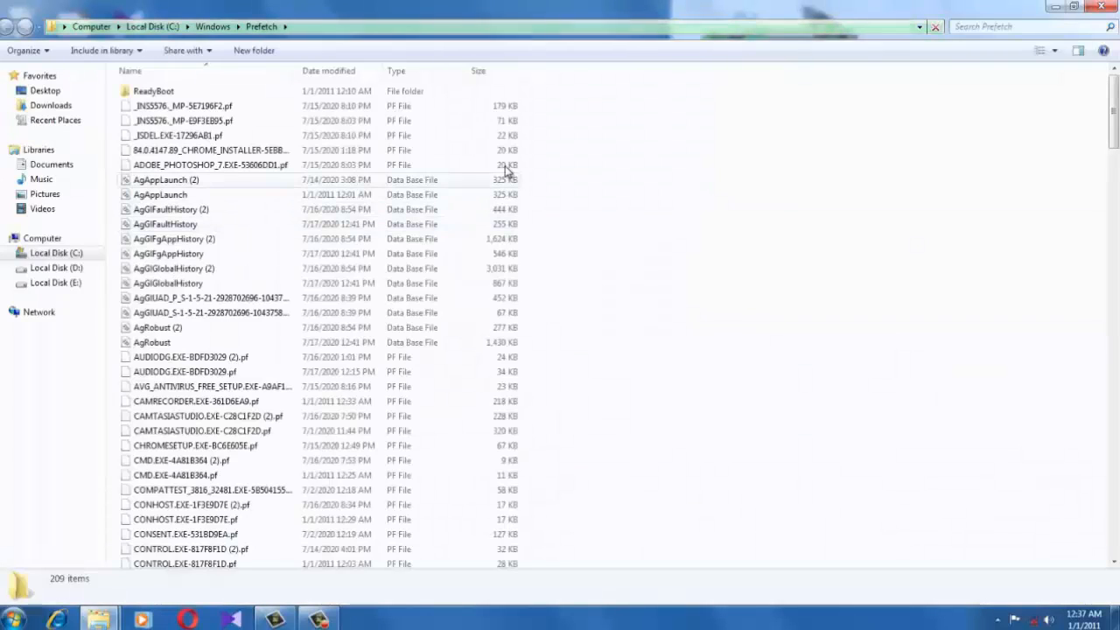
- Move all files in the Prefetch folder, except the ReadyBoot folder, to the Recycle Bin
drag(583, 99, 296, 581)
scroll(328, 499, down, 15)
scroll(327, 510, down, 20)
scroll(327, 513, down, 20)
right_click(409, 365)
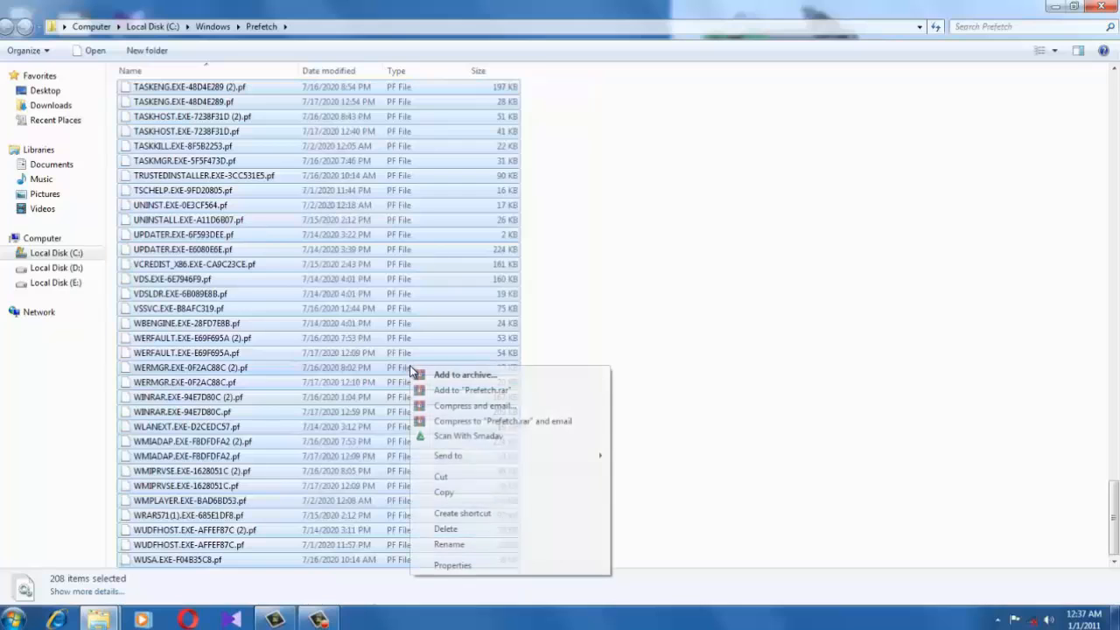
click(446, 529)
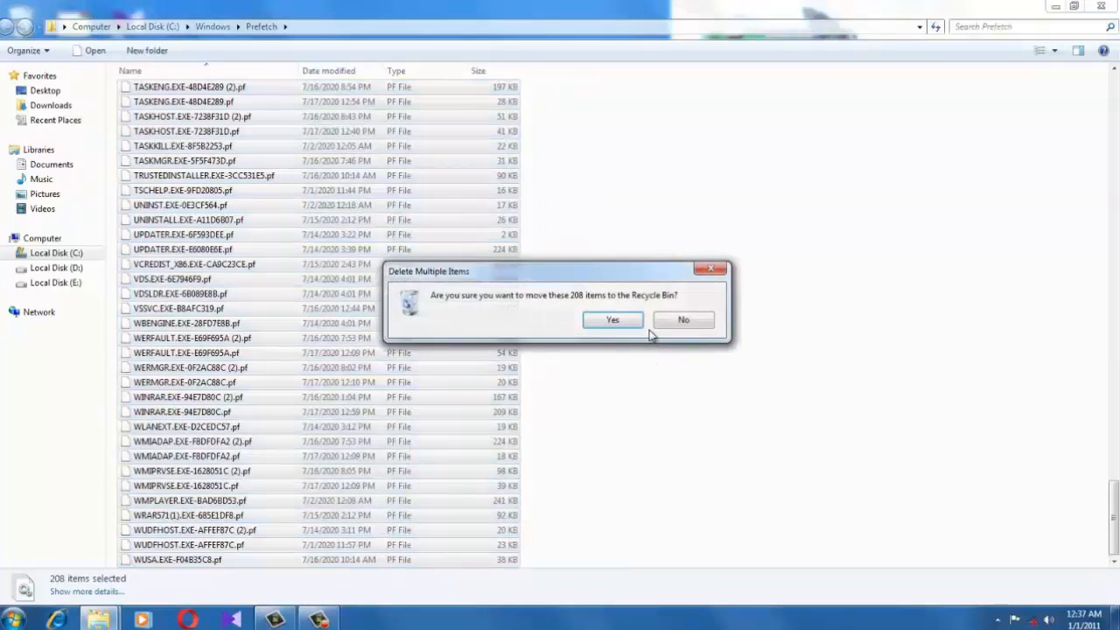
click(612, 322)
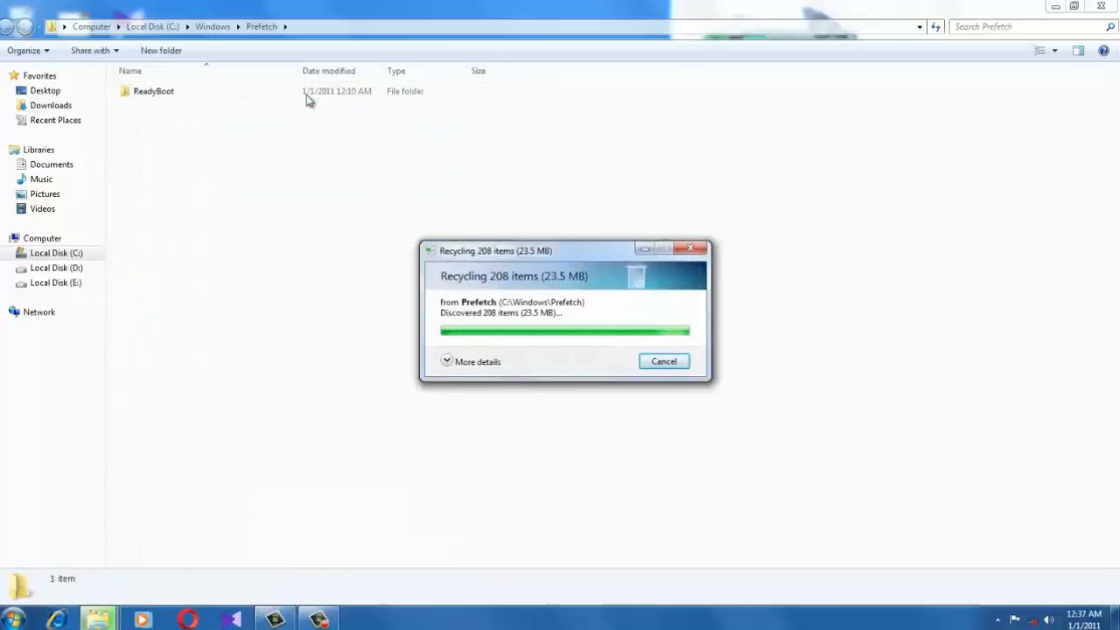
- Delete the ReadyBoot folder from the Prefetch folder and close the window
right_click(307, 93)
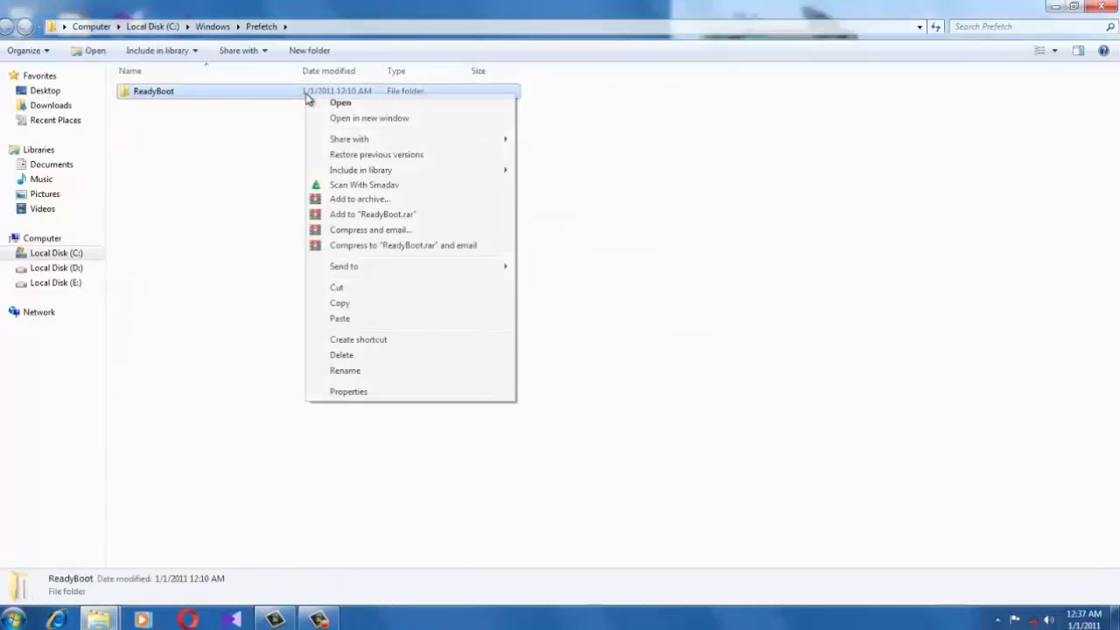
click(353, 359)
click(611, 371)
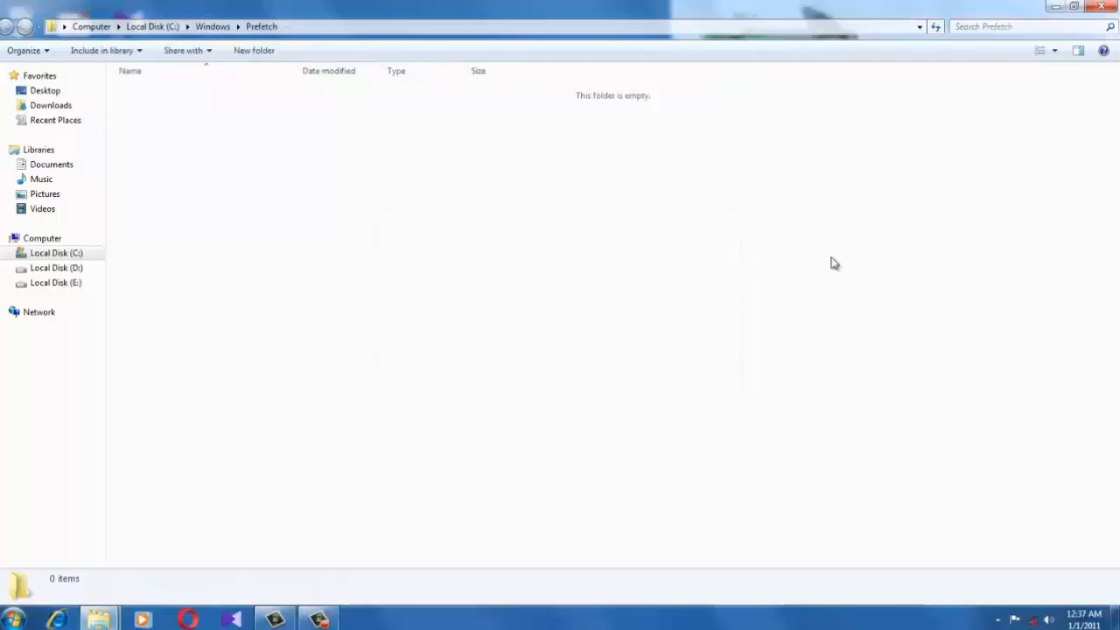
click(1107, 6)
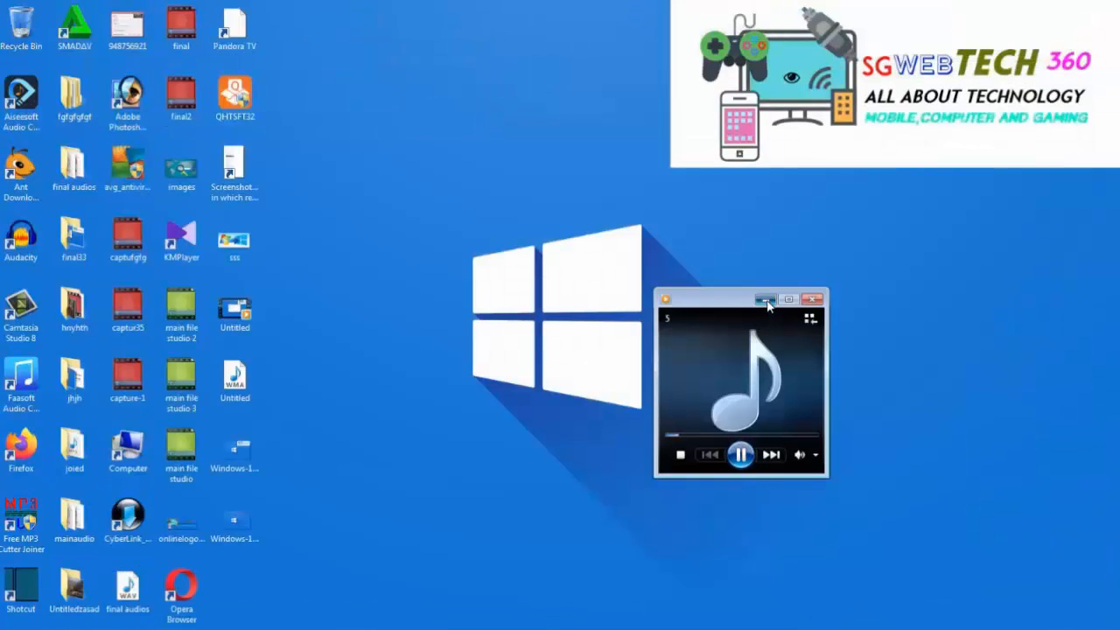
- Minimize the media player and open Control Panel from the Computer window
click(765, 300)
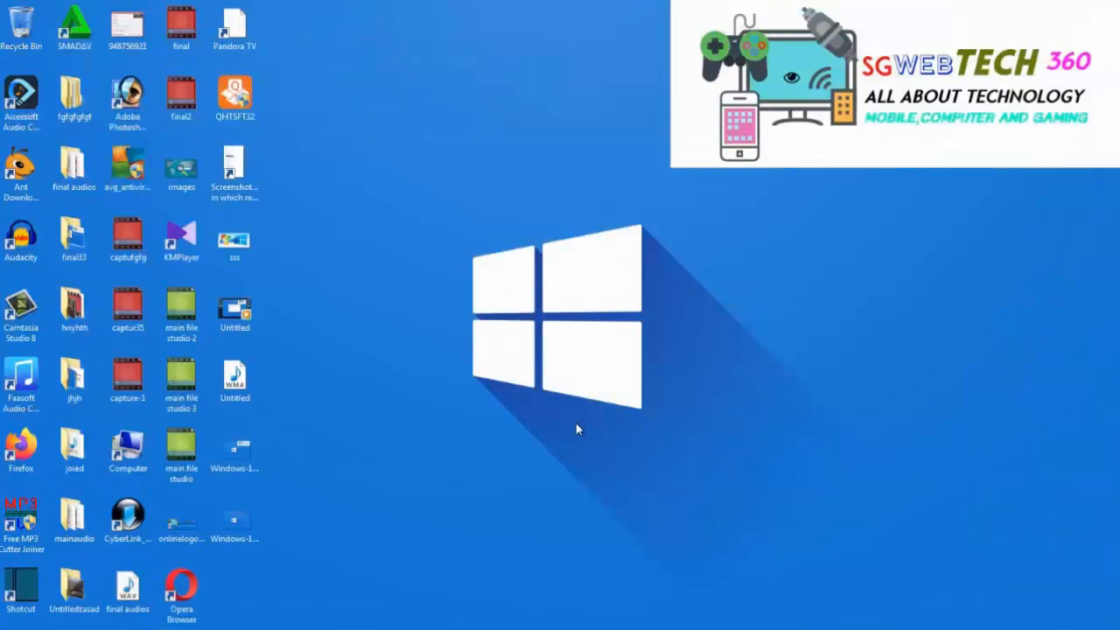
double_click(128, 451)
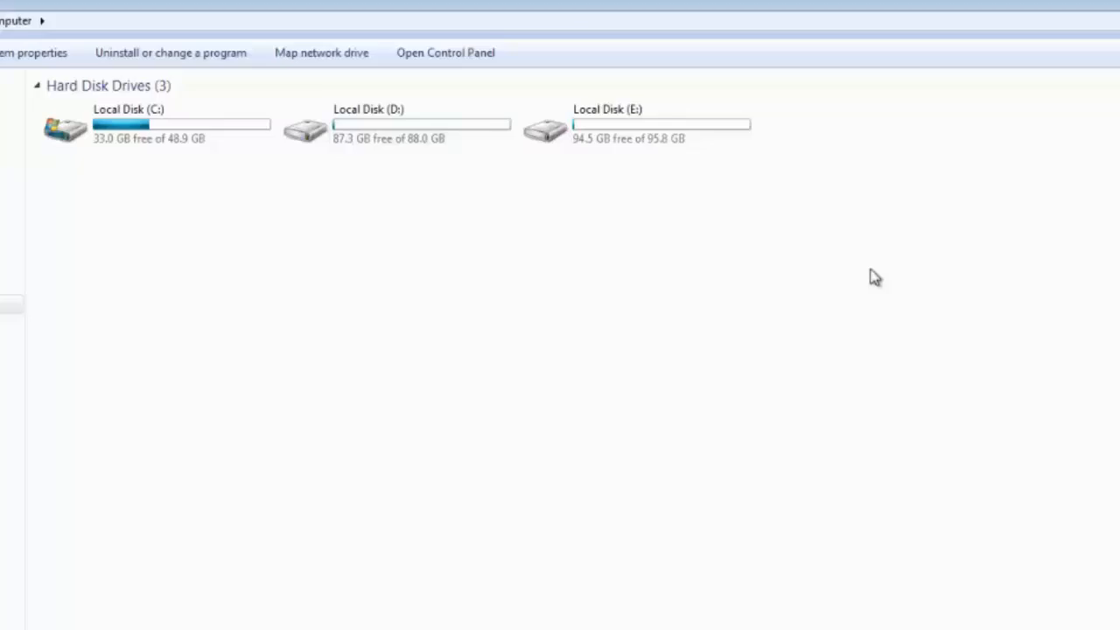
click(455, 53)
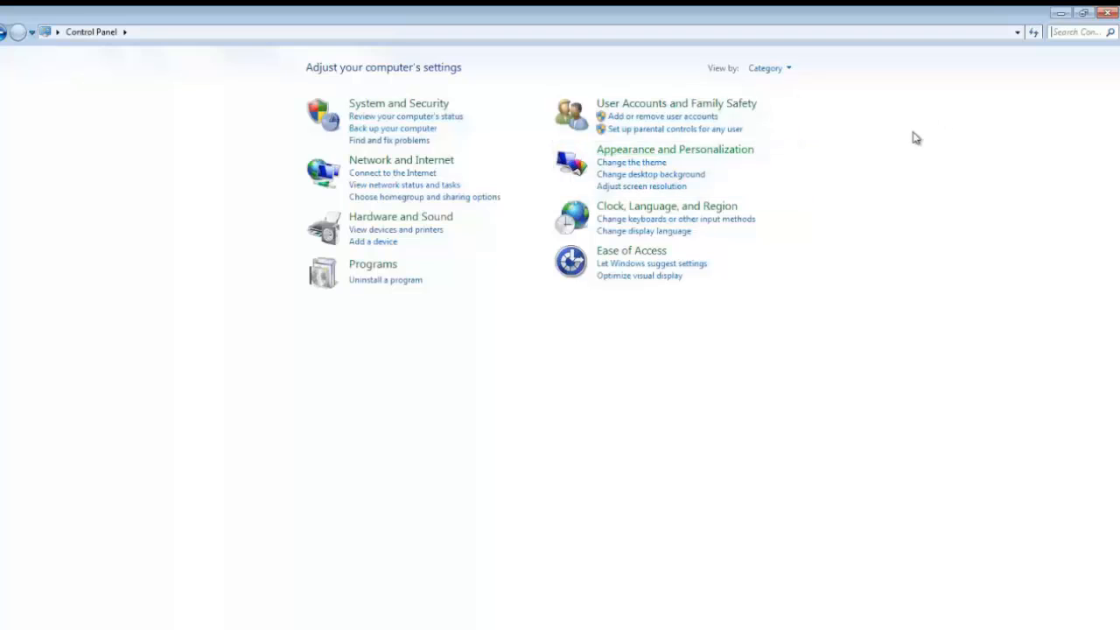
- Search Control Panel for "power" and open Power Options
click(1056, 32)
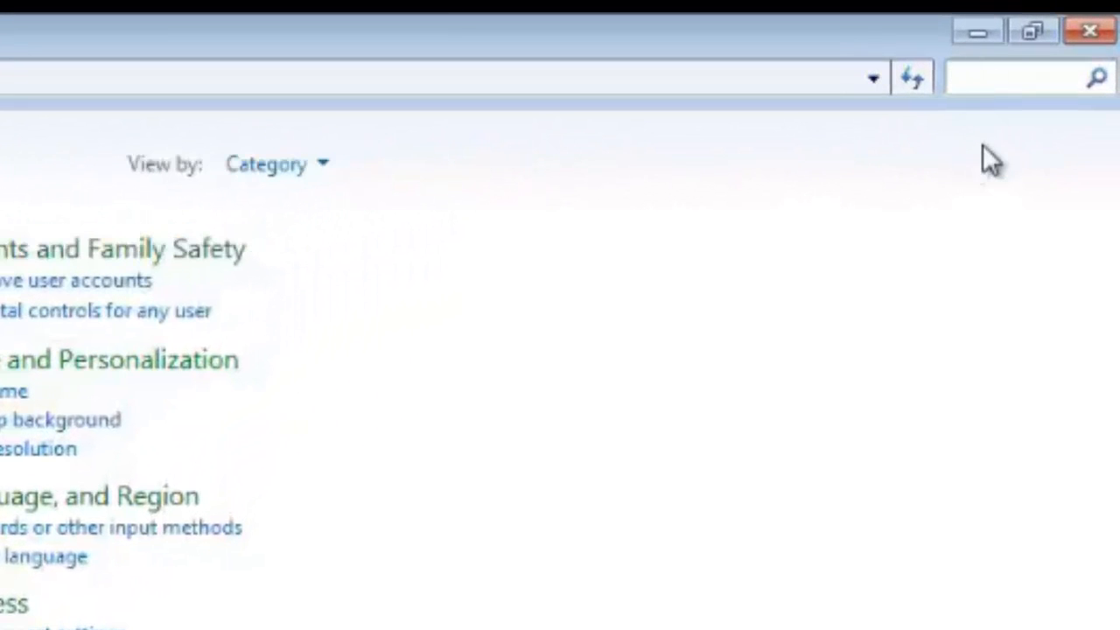
text(power)
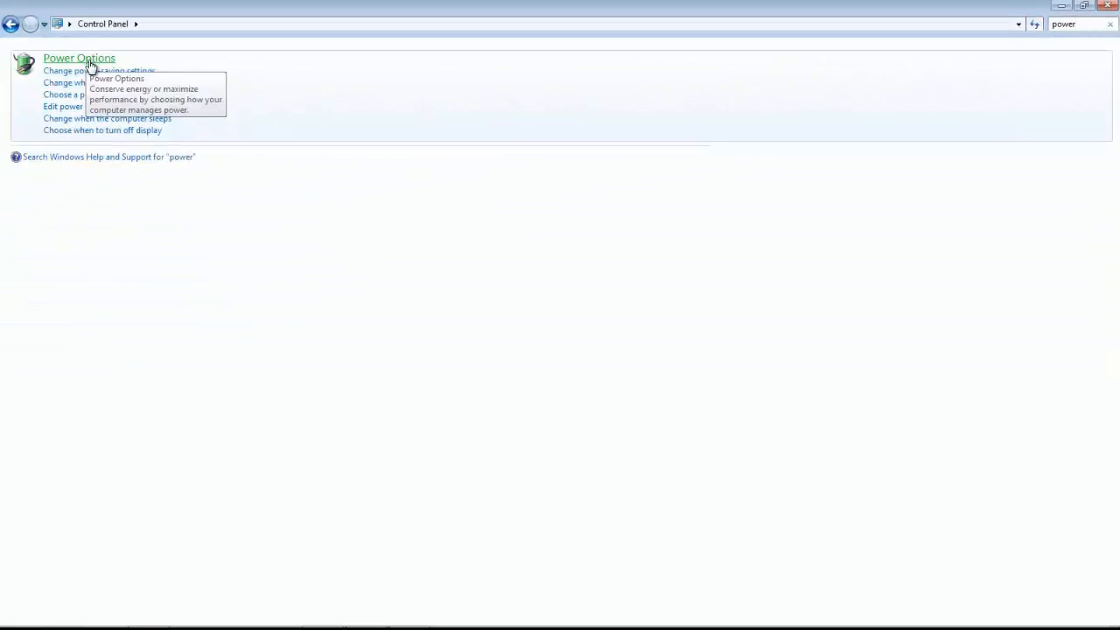
click(89, 61)
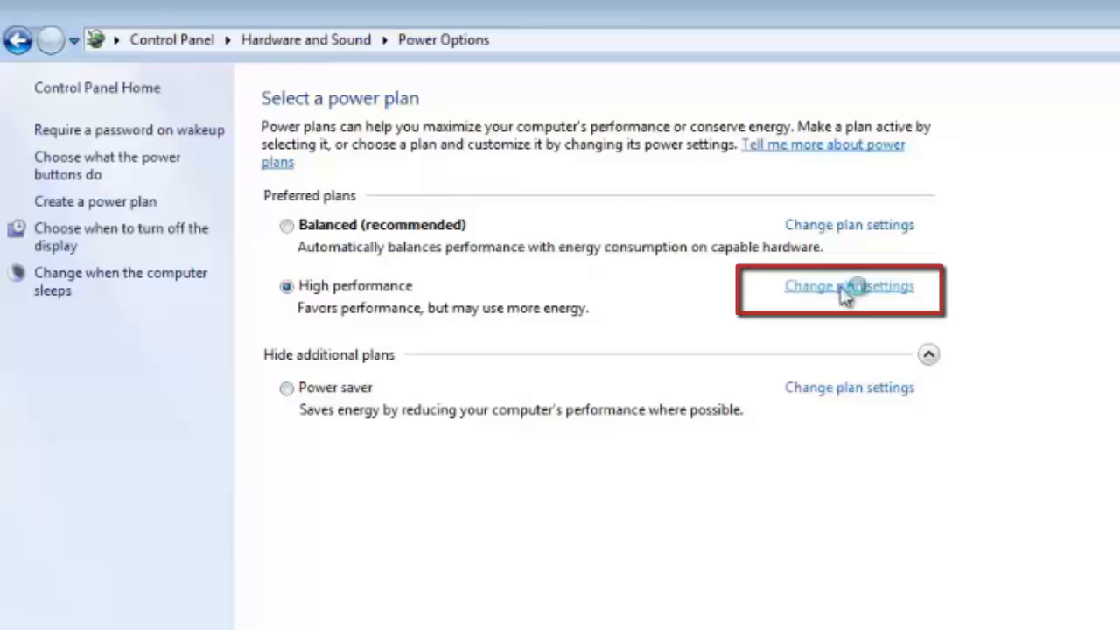
- Check the maximum processor state under Processor power management in the High performance plan's advanced settings, and accept the dialog
click(845, 293)
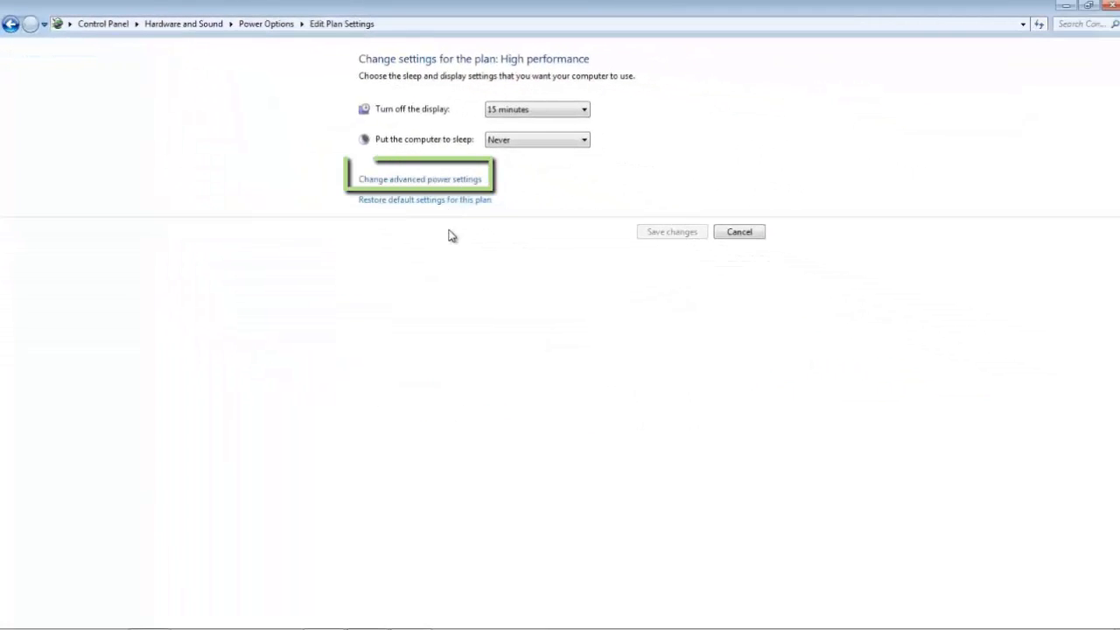
click(424, 181)
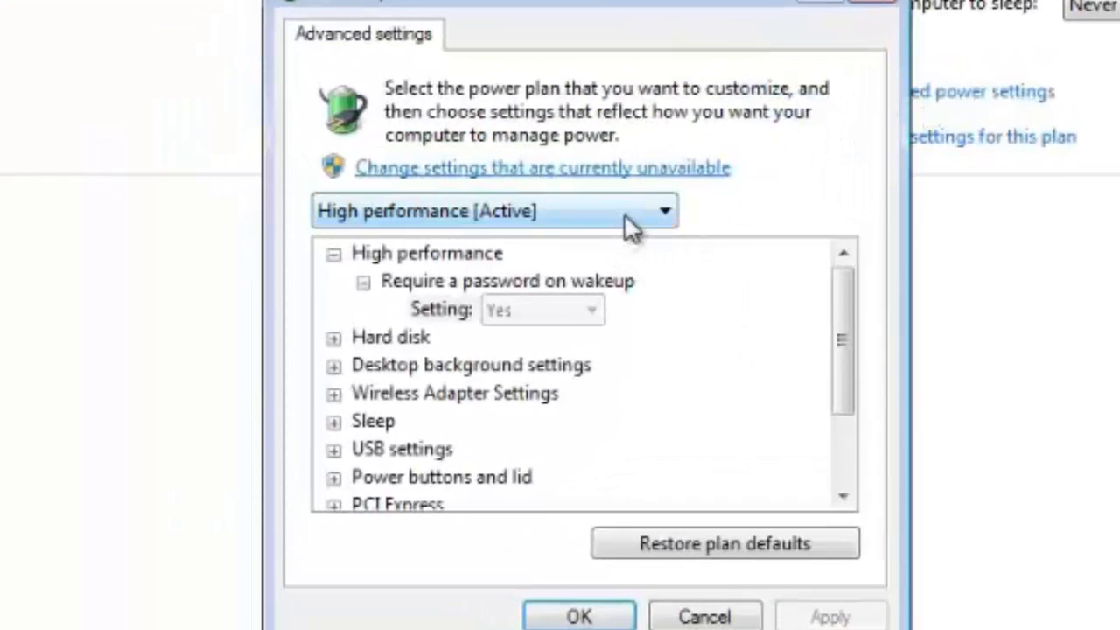
drag(837, 318, 845, 398)
click(337, 421)
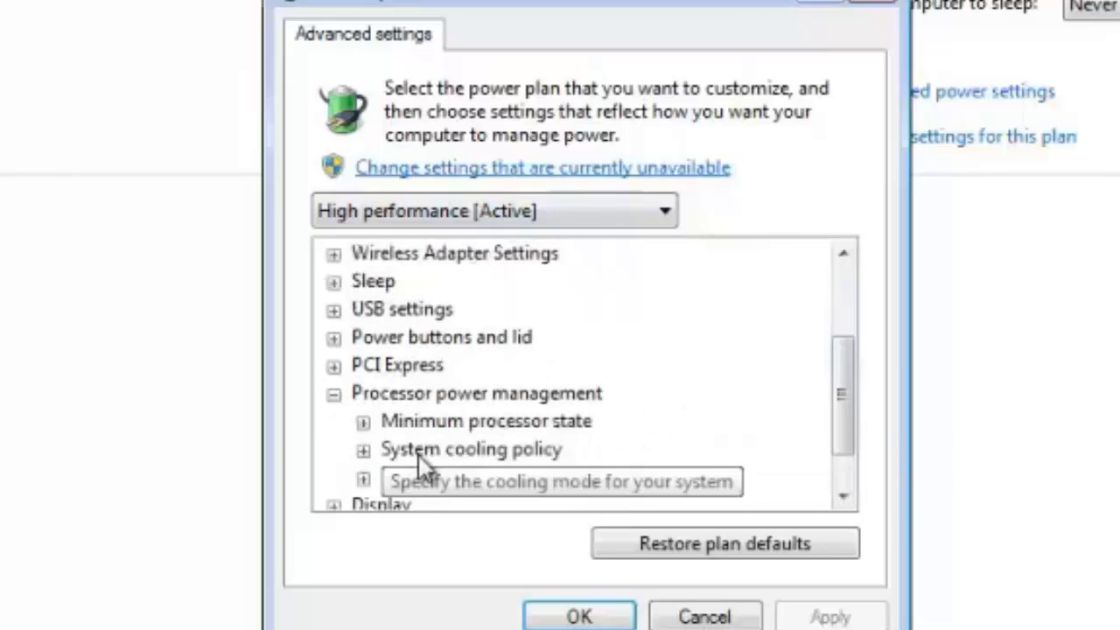
click(366, 479)
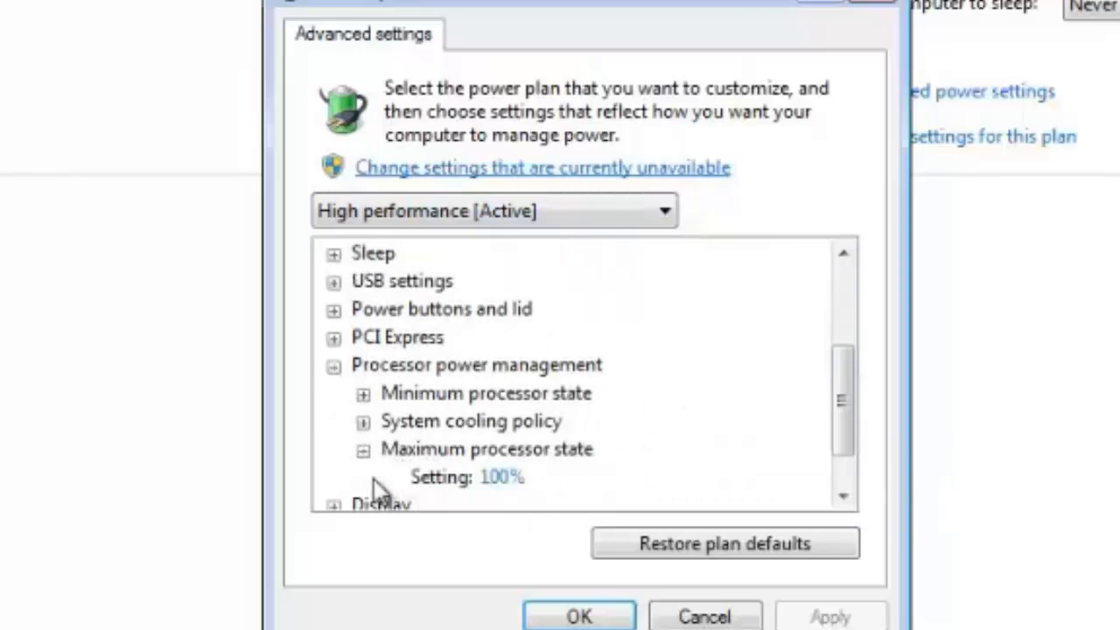
drag(838, 446, 840, 475)
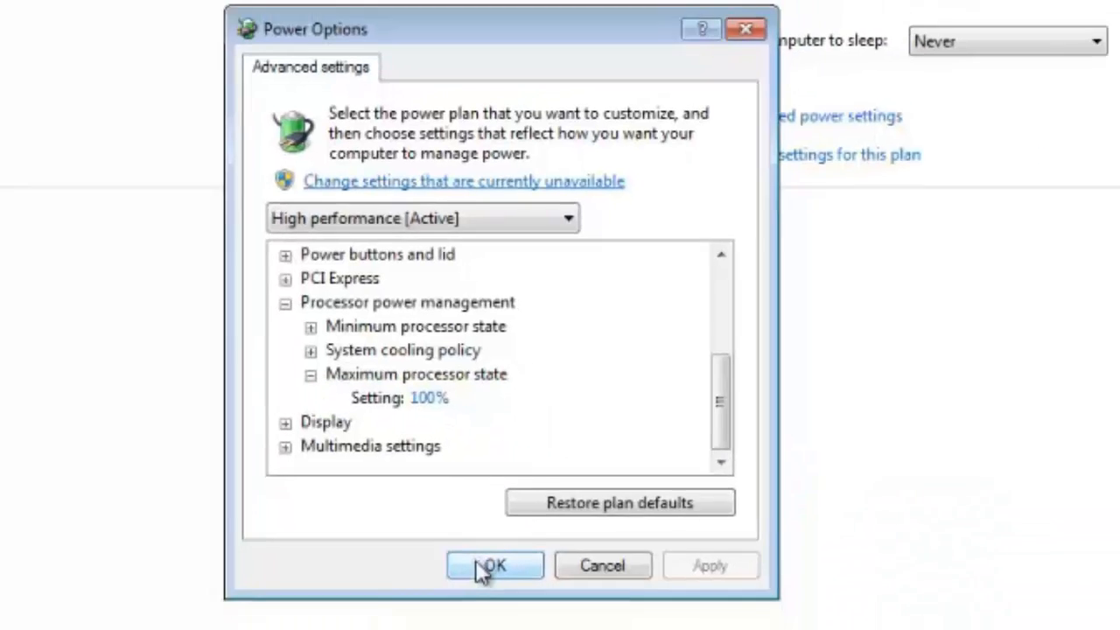
click(562, 618)
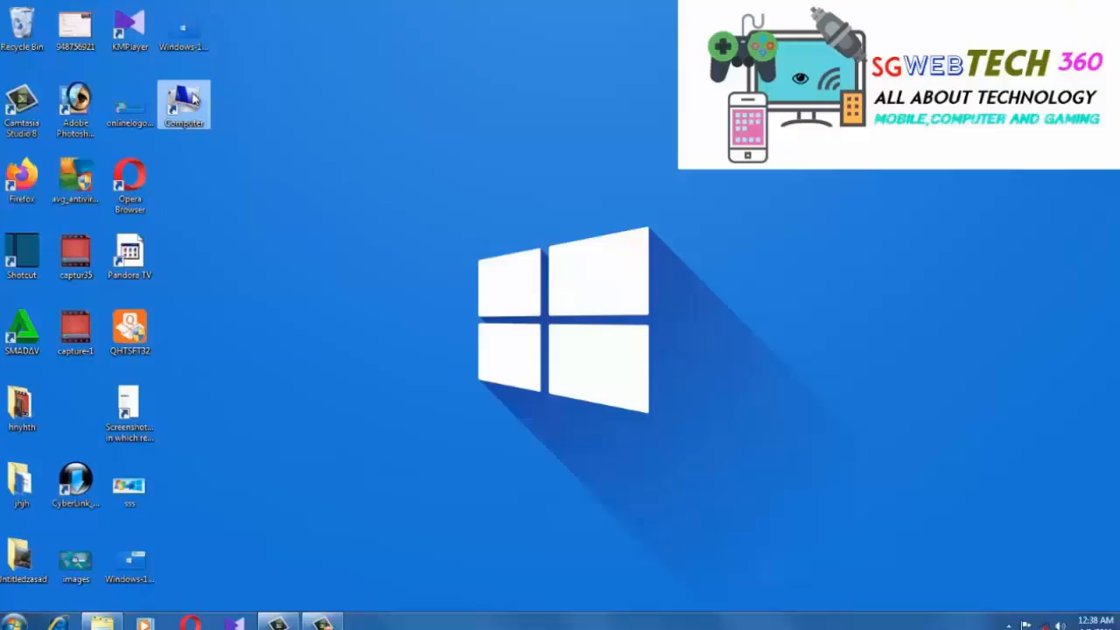
- Open the System page under System and Security in Control Panel and bring up the advanced system settings
double_click(194, 101)
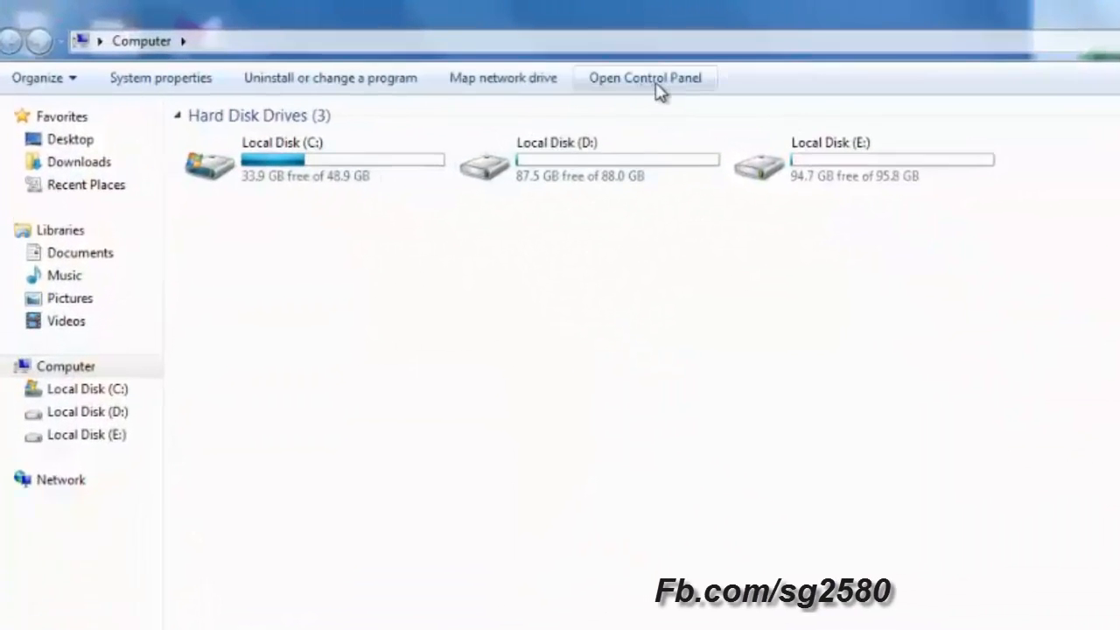
click(651, 78)
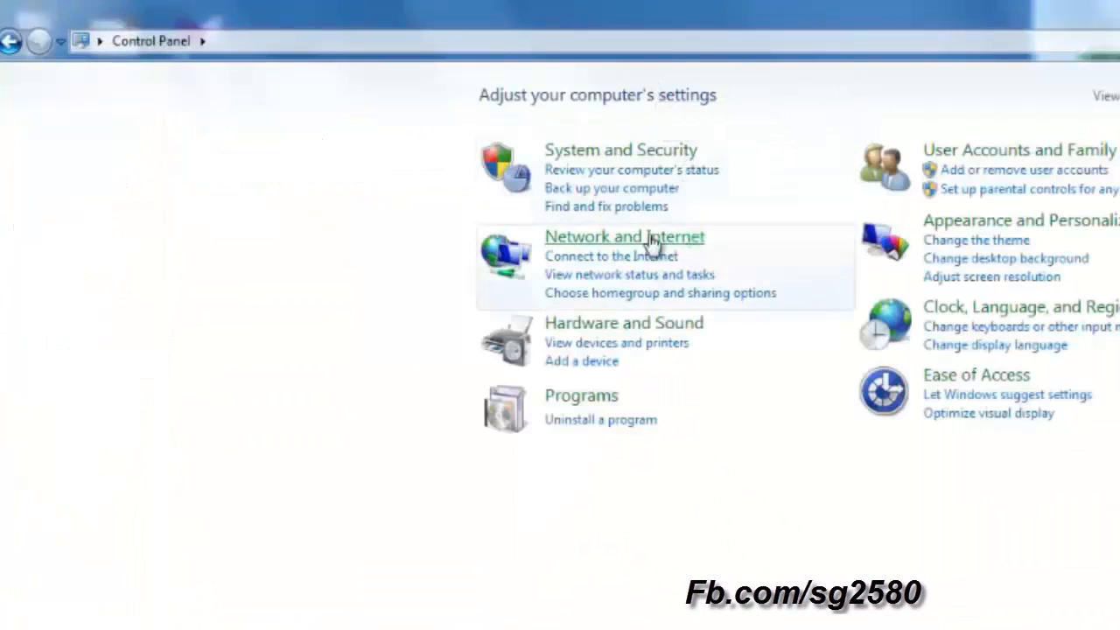
click(618, 157)
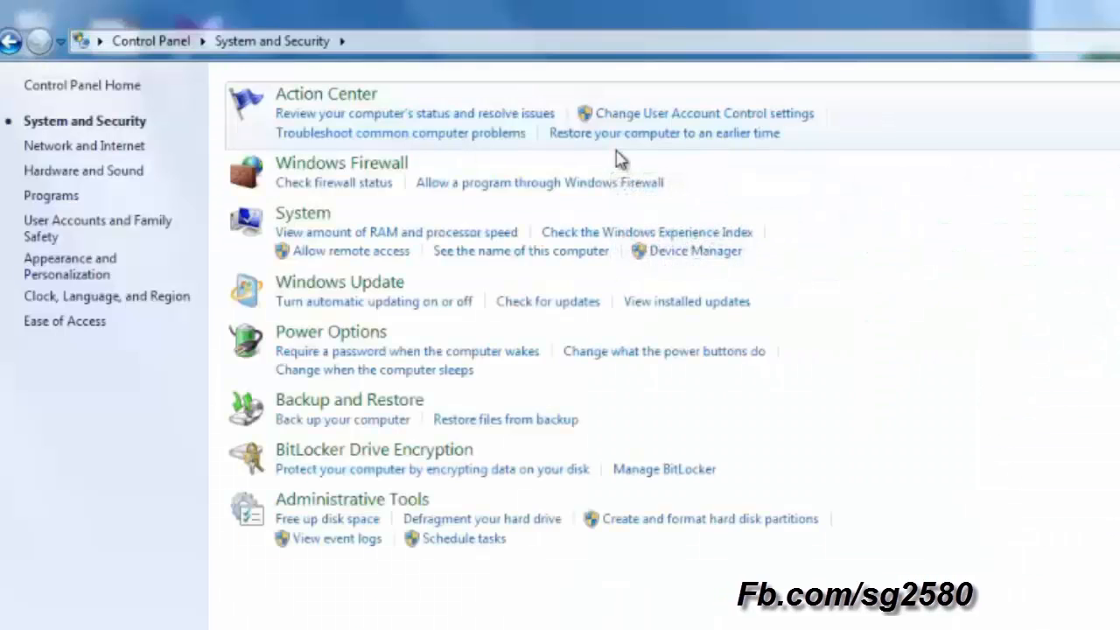
click(320, 231)
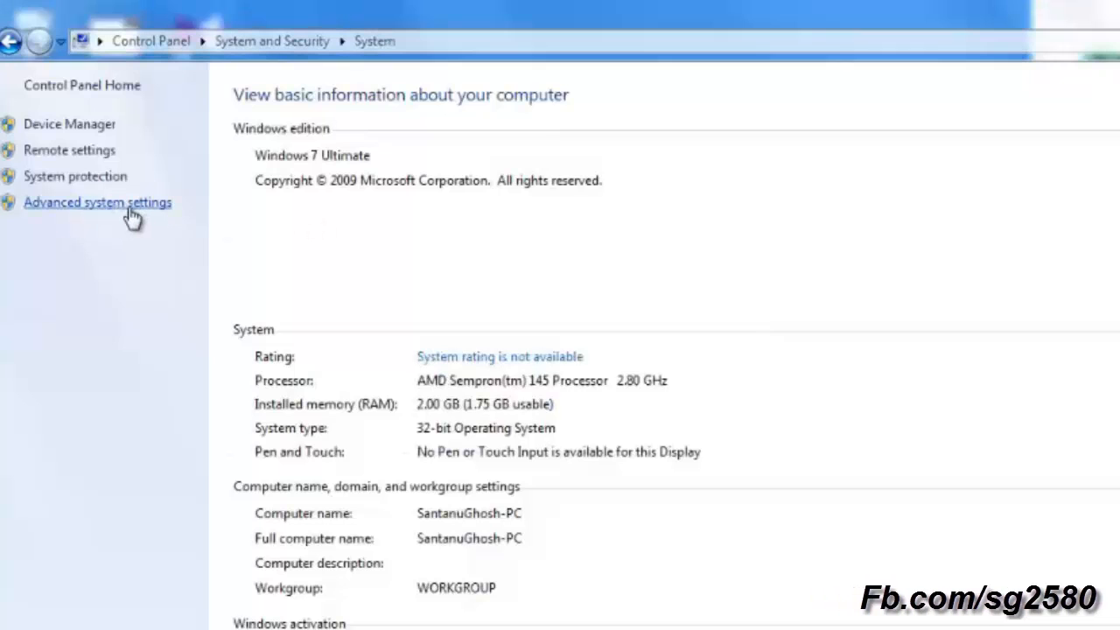
click(129, 211)
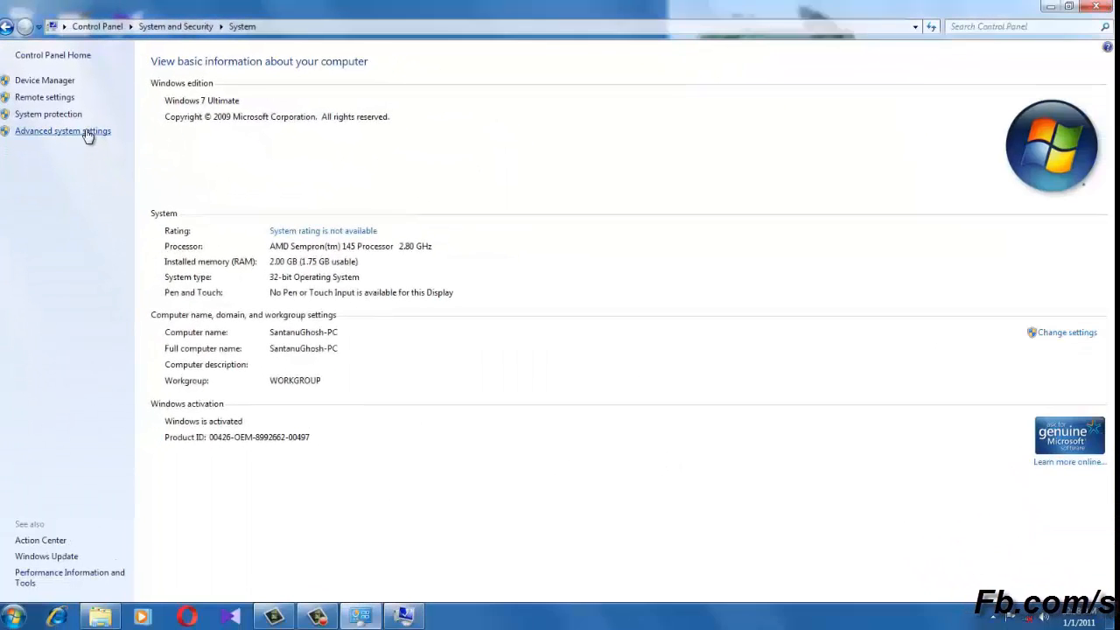
click(88, 133)
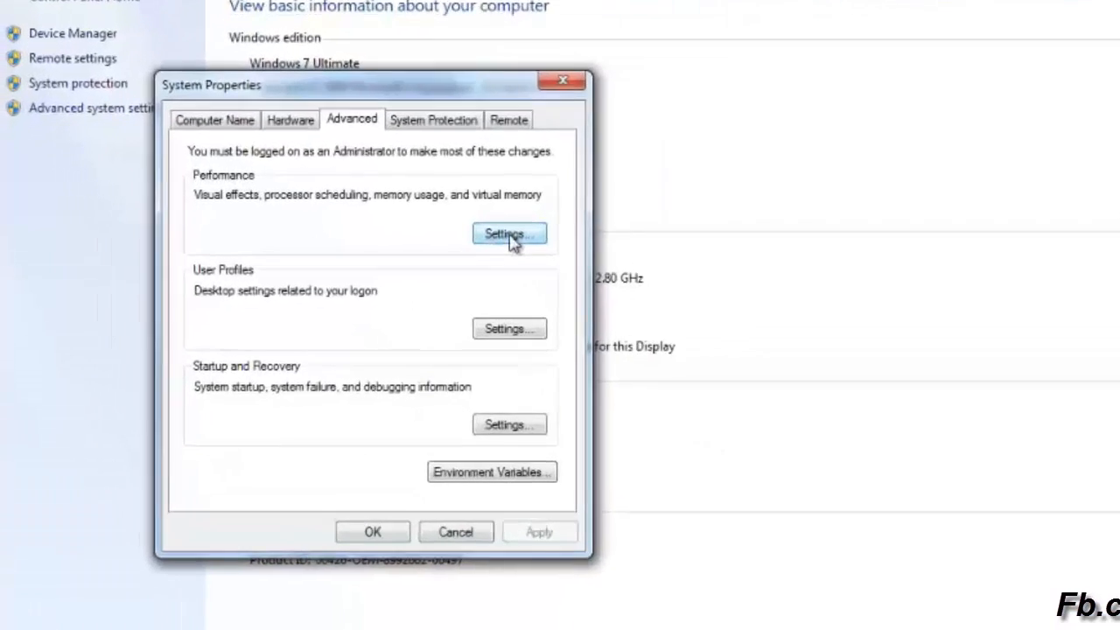
- Set the visual effects in Performance Options to best performance and switch to the Custom selection
click(510, 236)
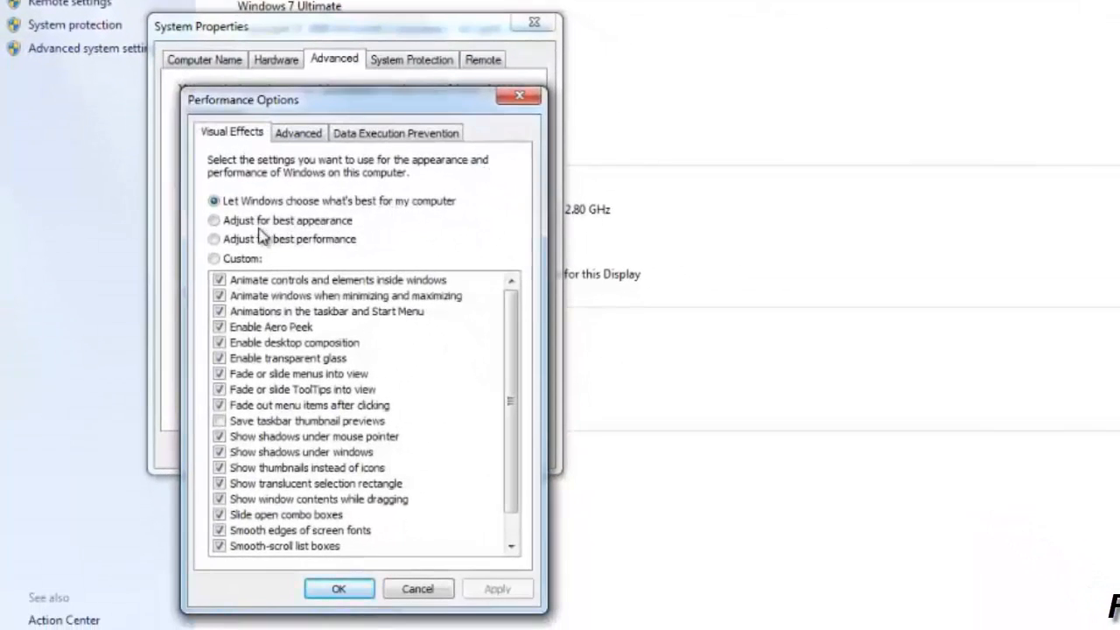
click(215, 221)
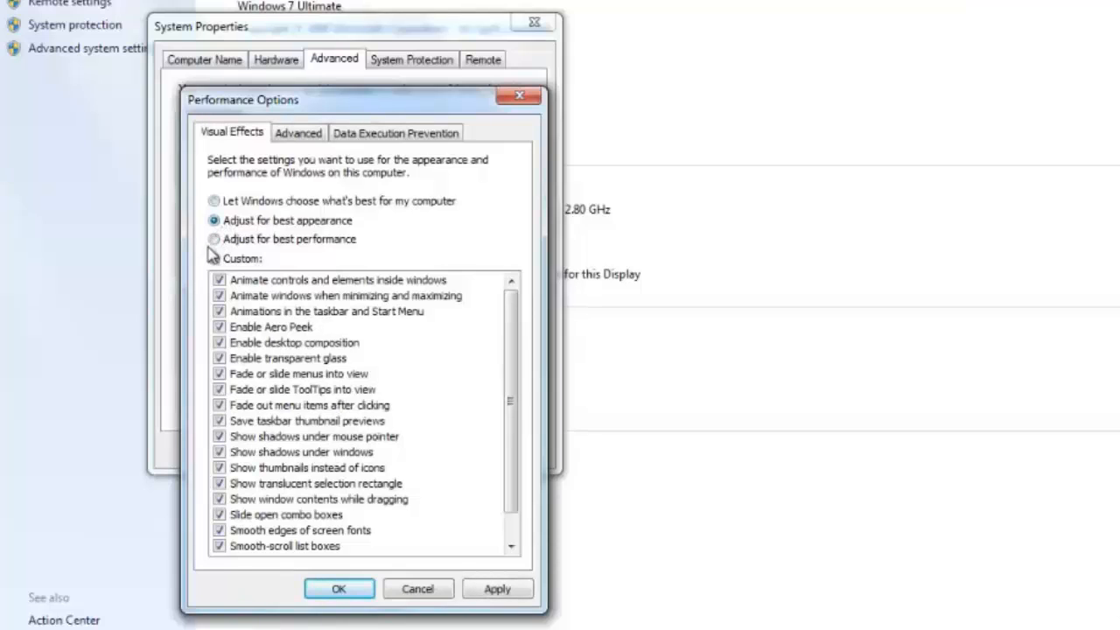
click(215, 240)
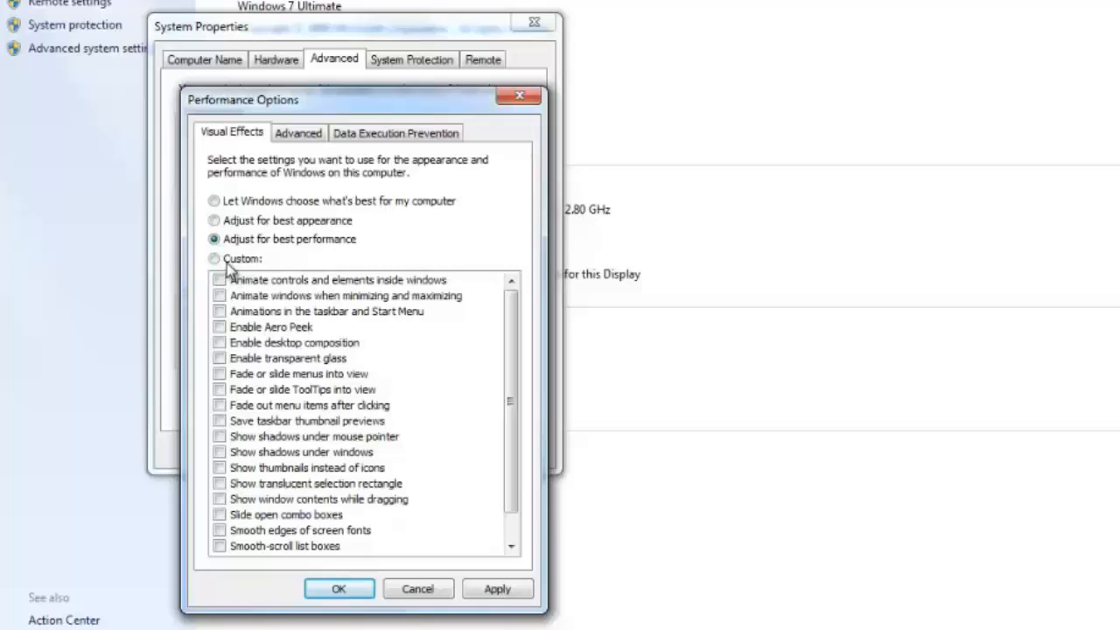
click(215, 259)
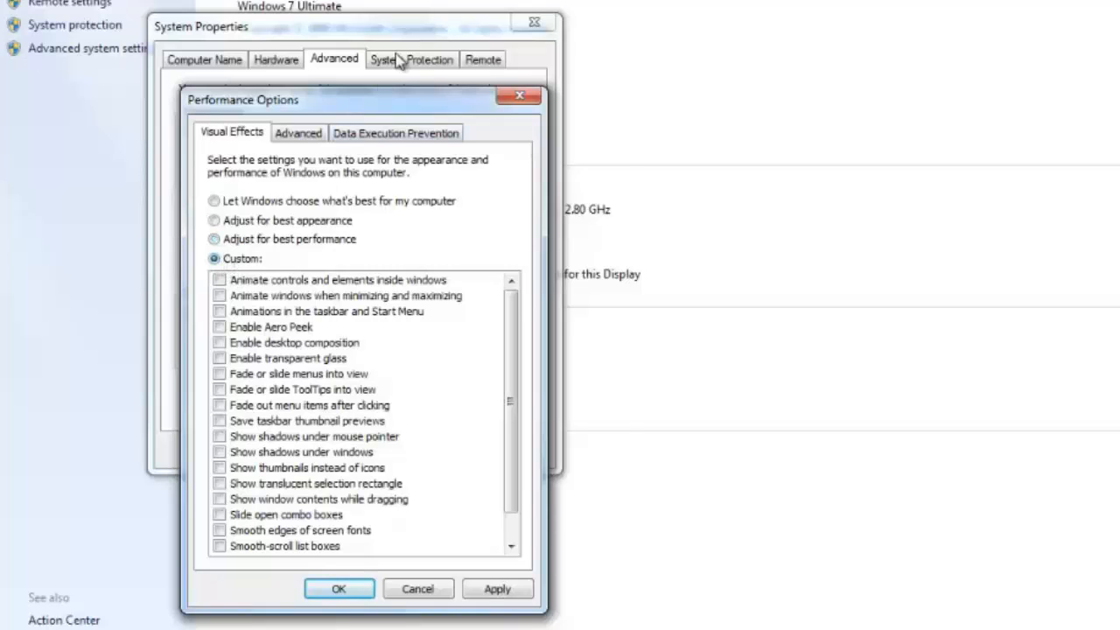
- Enable visual styles on windows and buttons, smooth edges of screen fonts, and thumbnails instead of icons, and accept the performance options
drag(394, 100, 466, 4)
drag(578, 298, 587, 340)
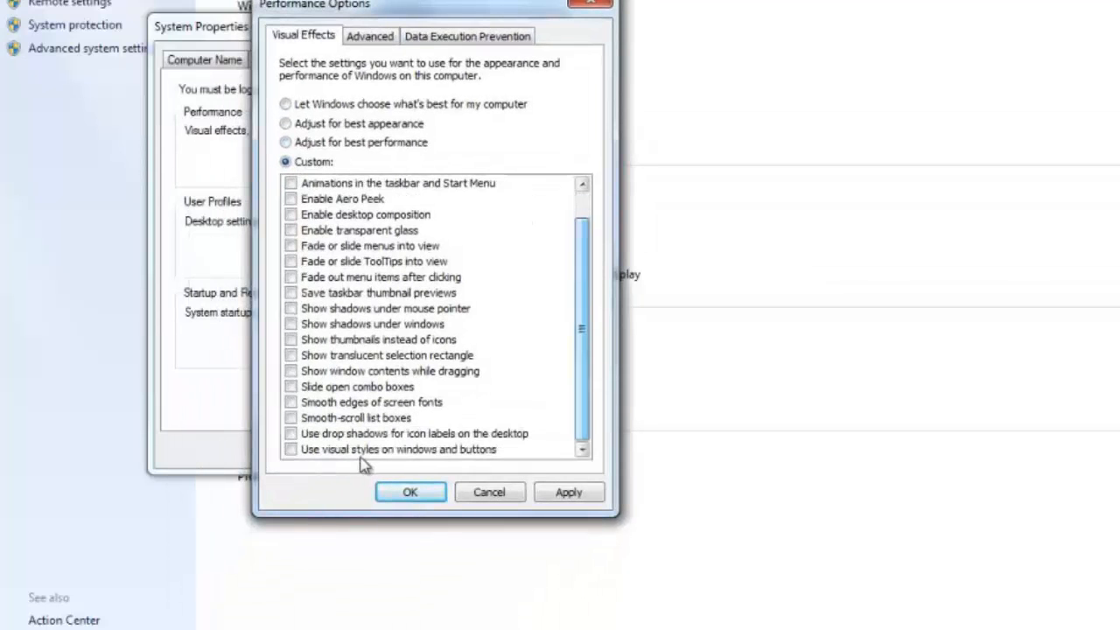
click(291, 450)
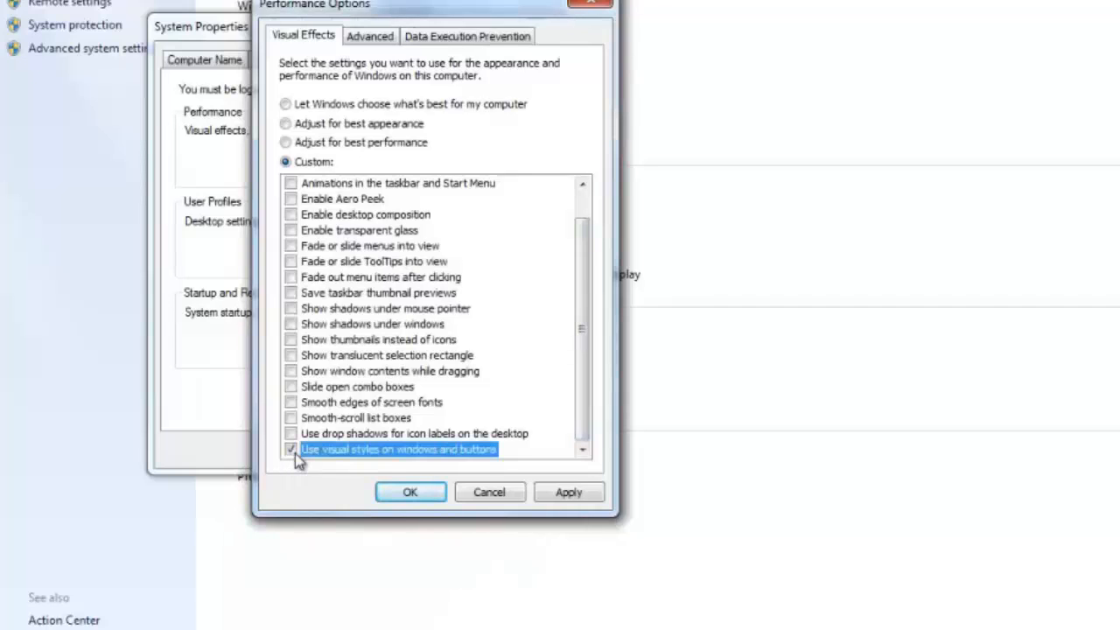
click(292, 402)
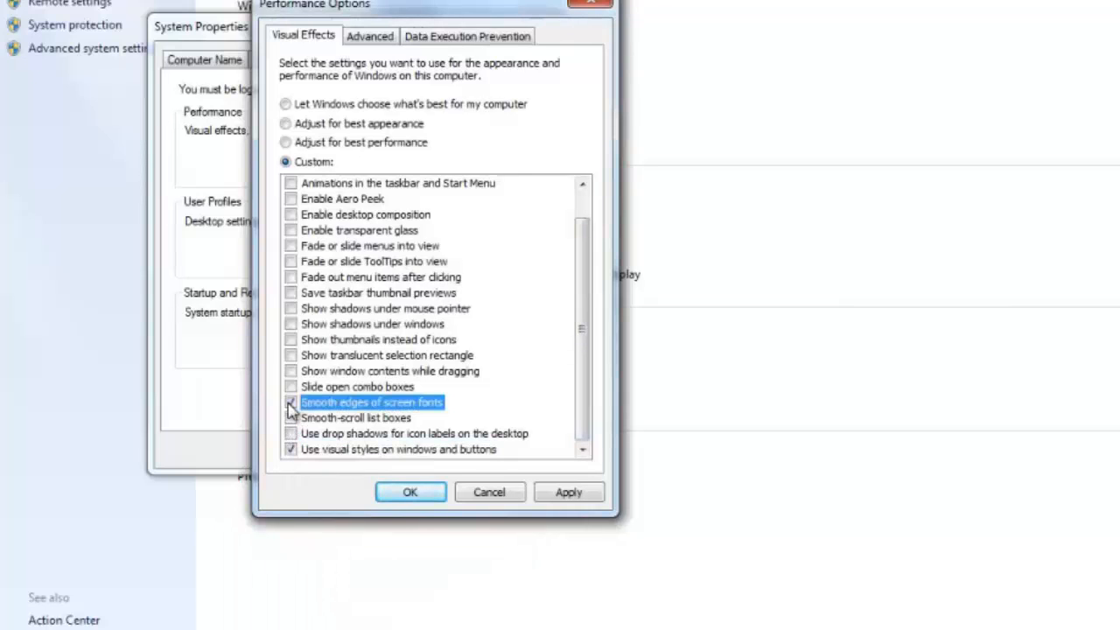
click(291, 341)
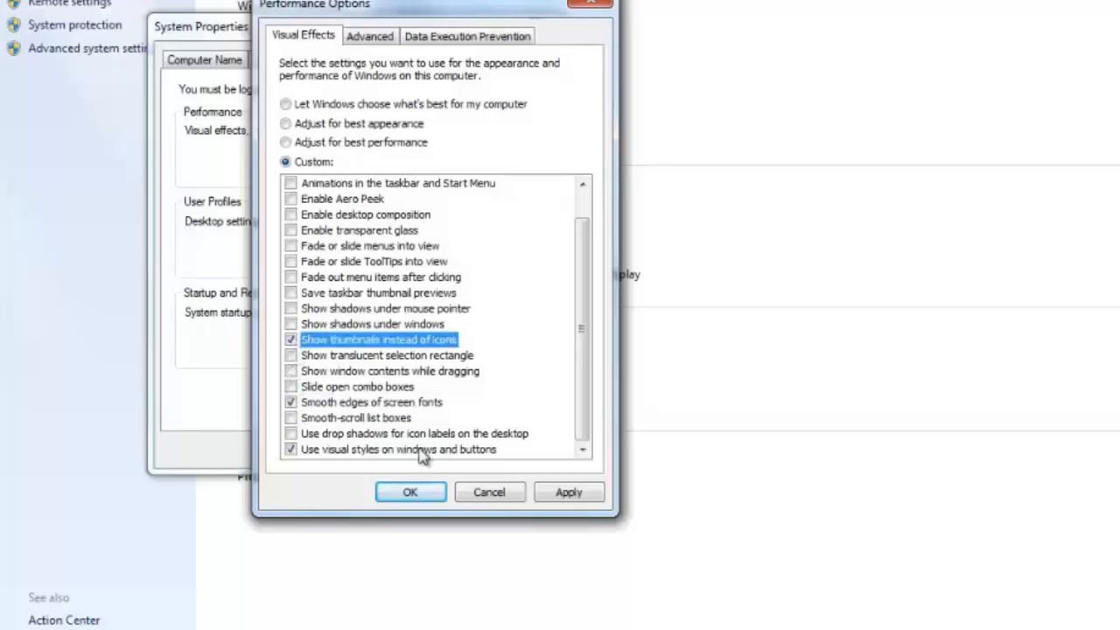
click(412, 493)
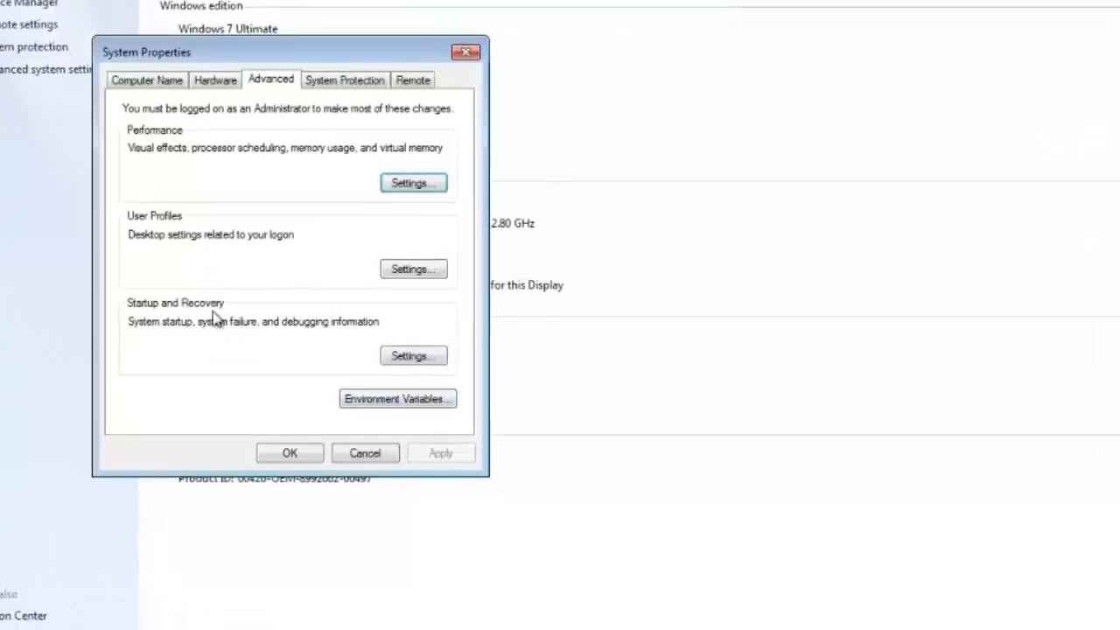
- Set the time to display the list of operating systems to 10 seconds in Startup and Recovery, and close the system windows
click(427, 358)
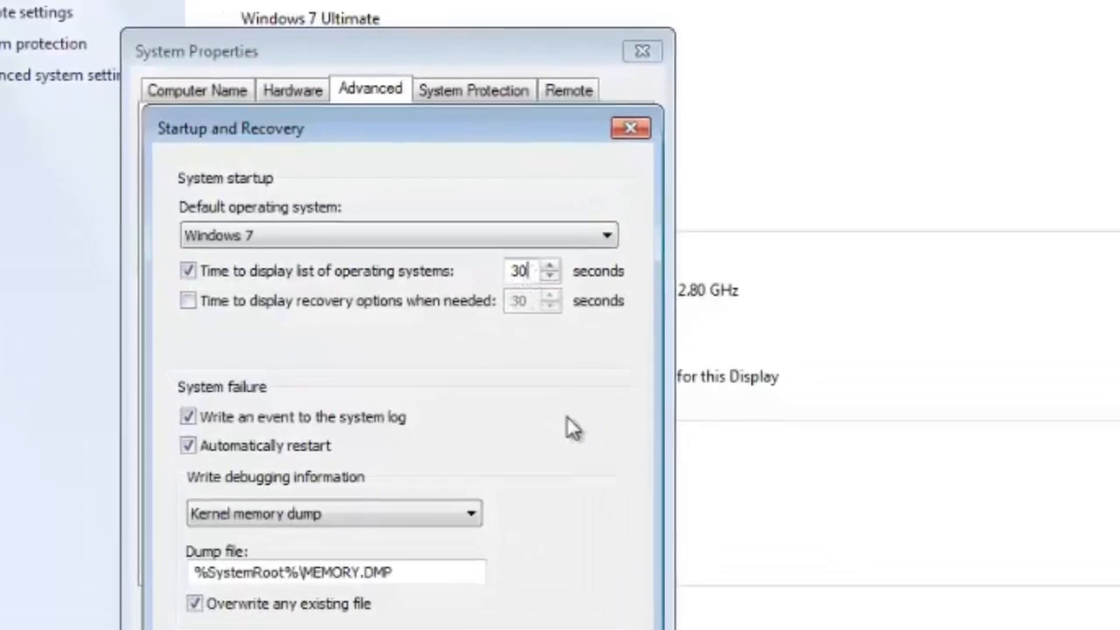
key(BackSpace)
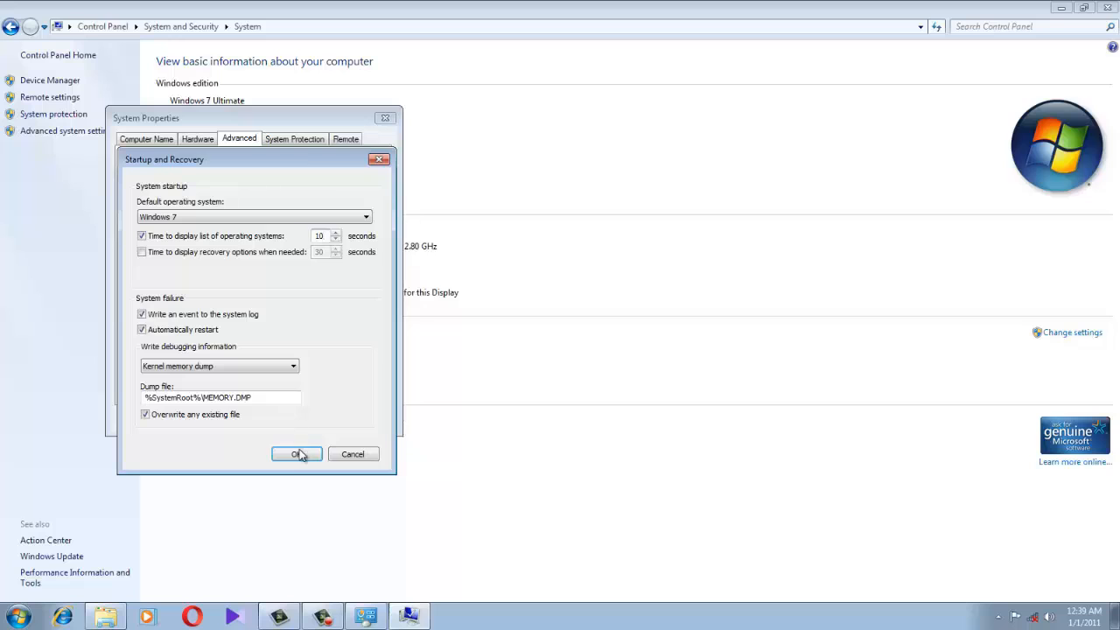
click(298, 456)
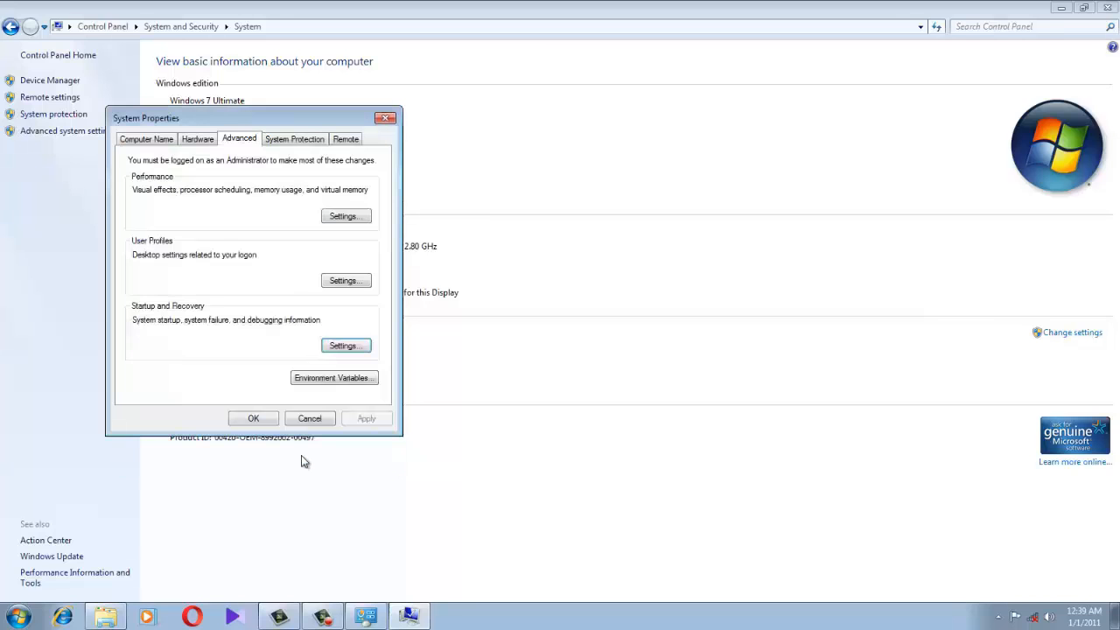
click(254, 418)
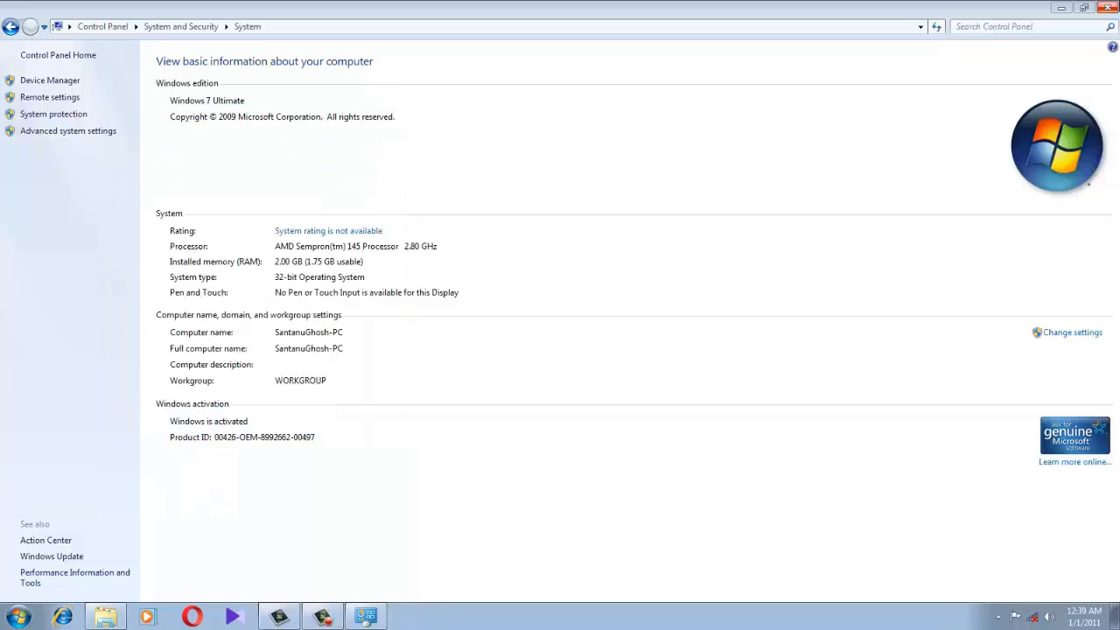
click(1109, 7)
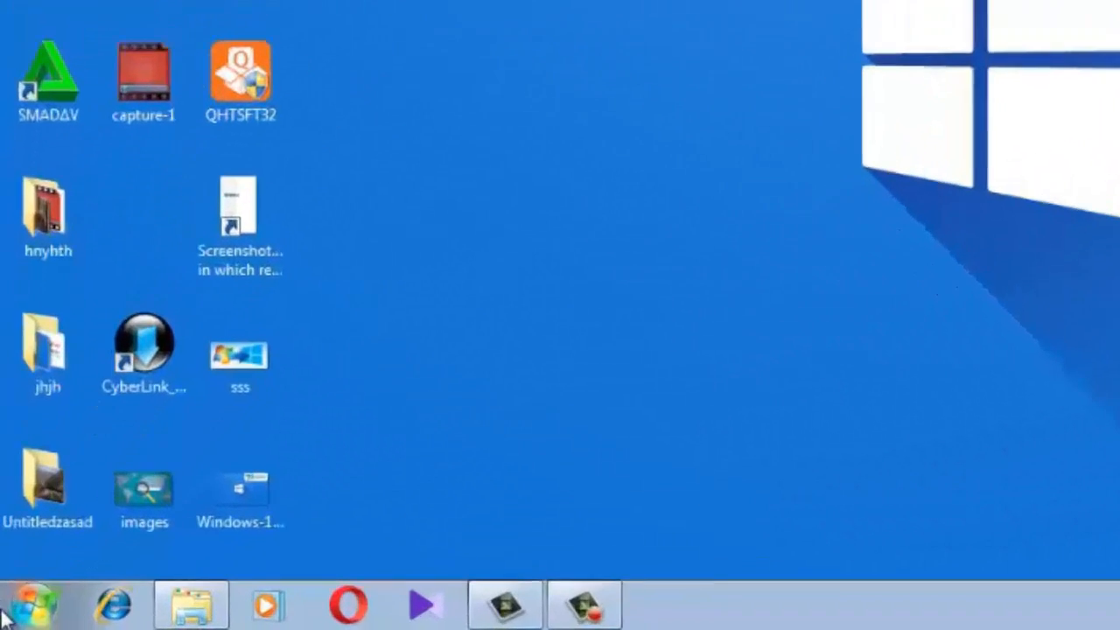
- Restart the computer and refresh the desktop
click(10, 620)
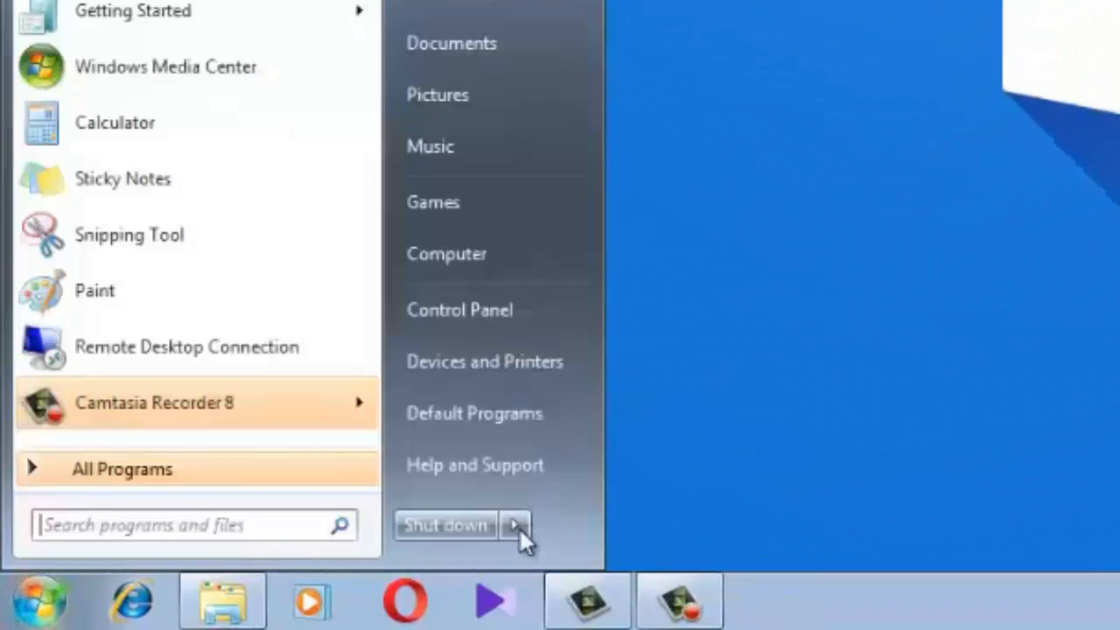
mouse_move(518, 526)
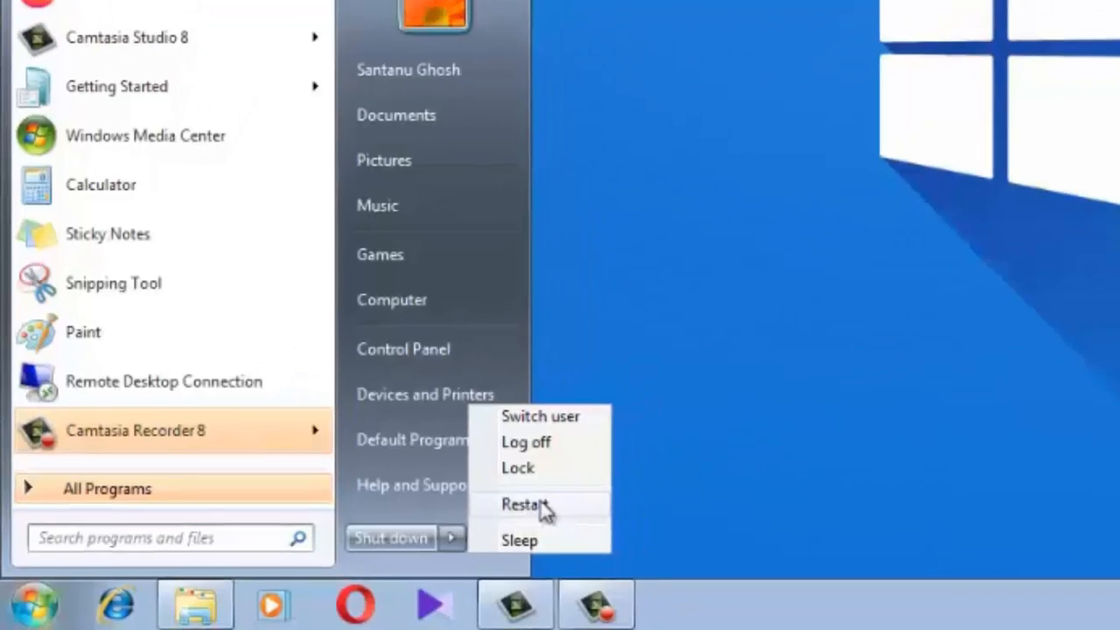
click(621, 495)
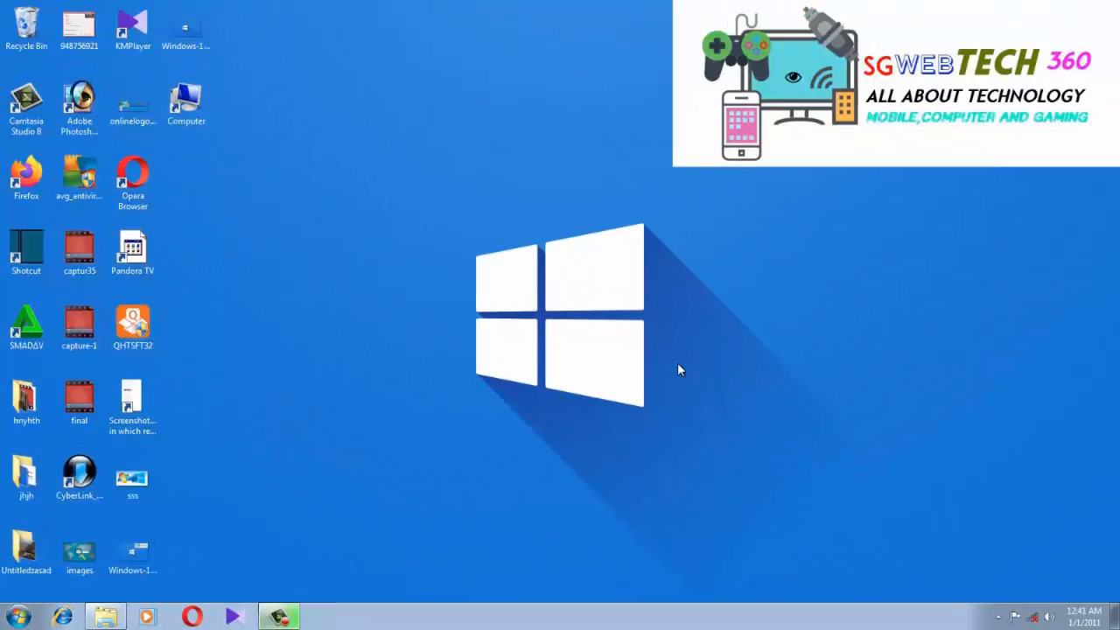
right_click(400, 197)
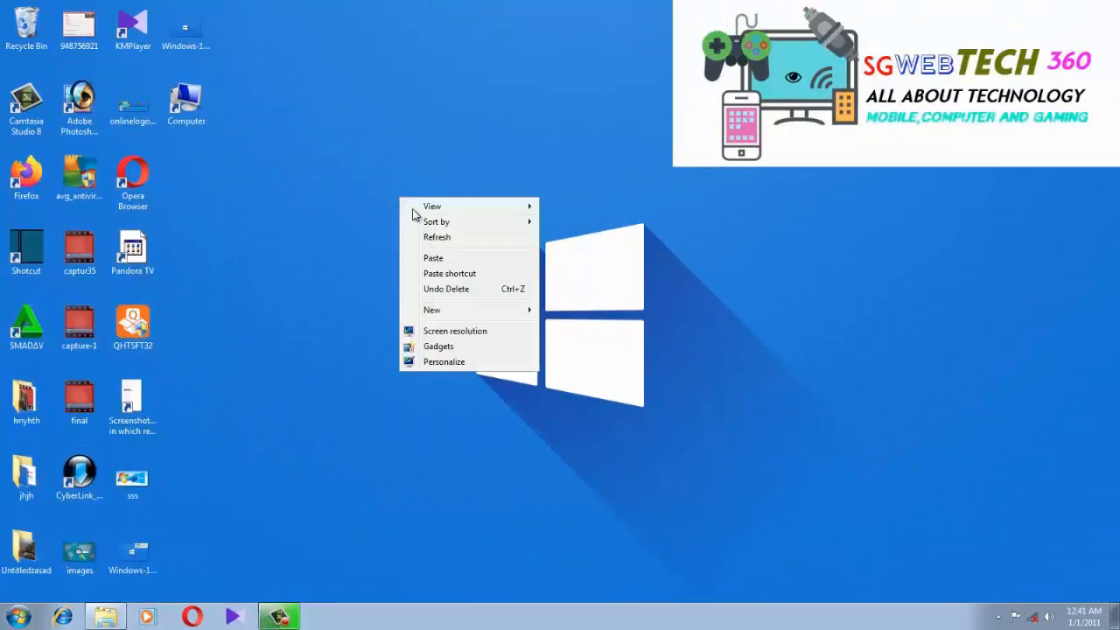
click(435, 242)
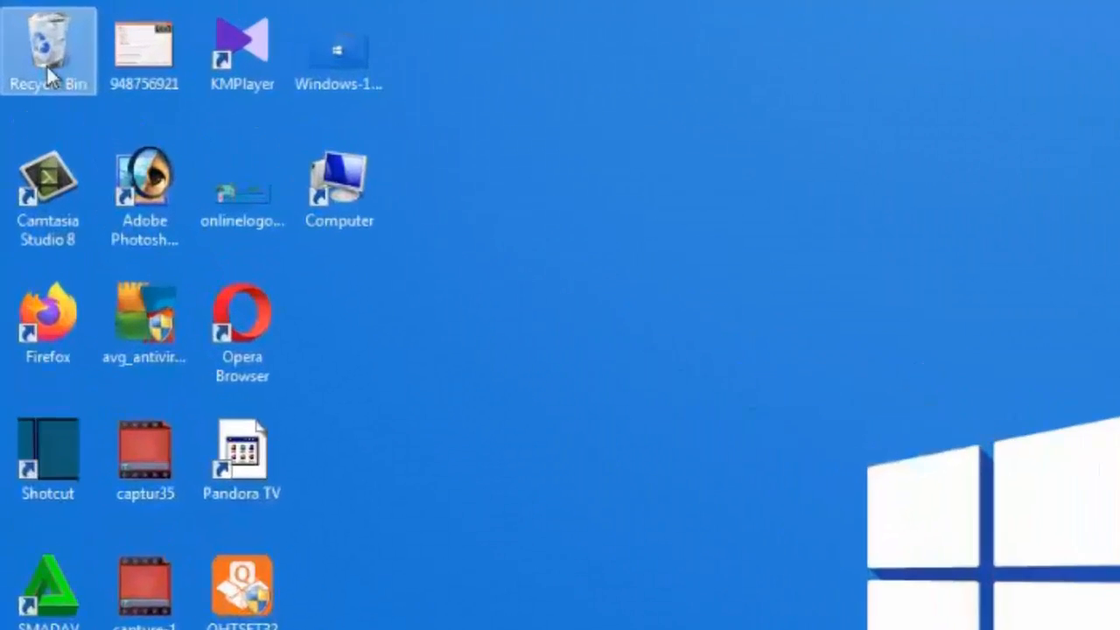
- Permanently empty the Recycle Bin and open it briefly to check its contents
right_click(30, 45)
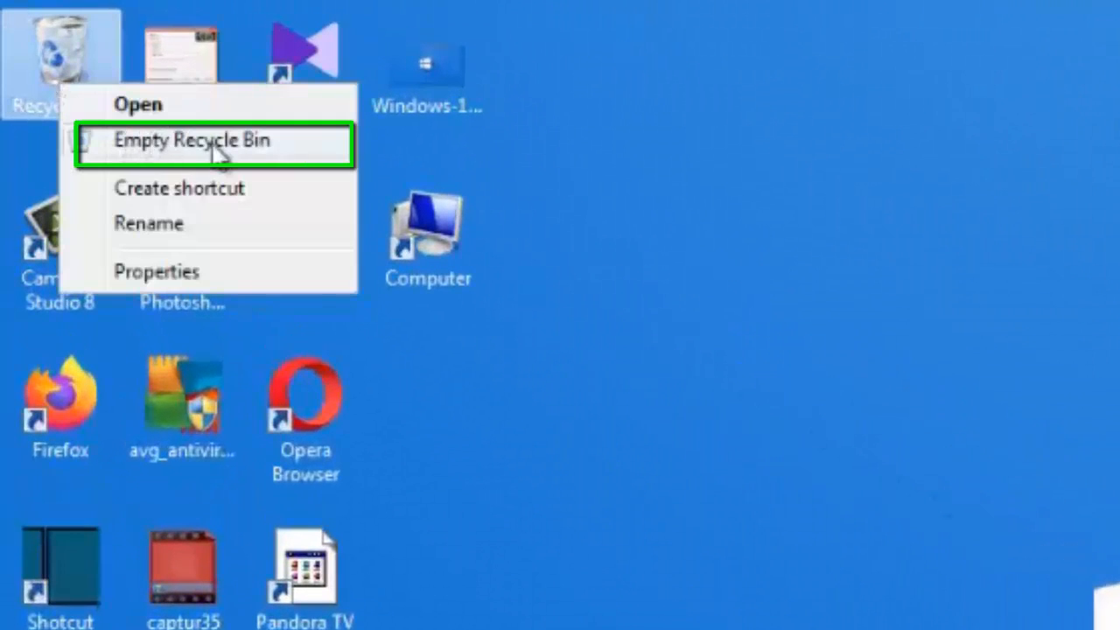
click(256, 155)
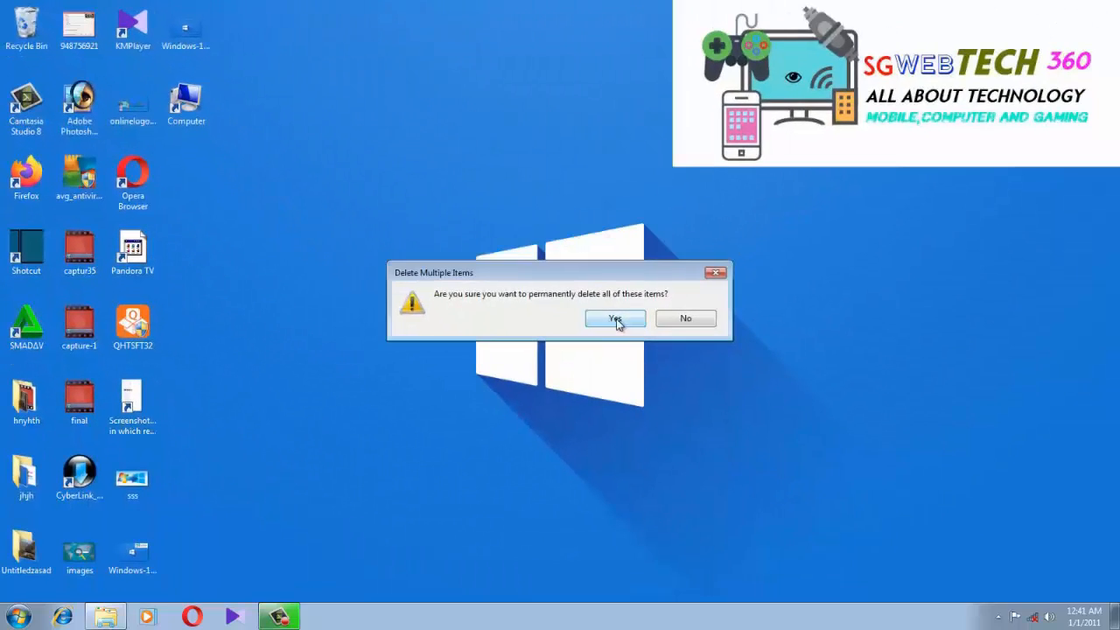
click(617, 325)
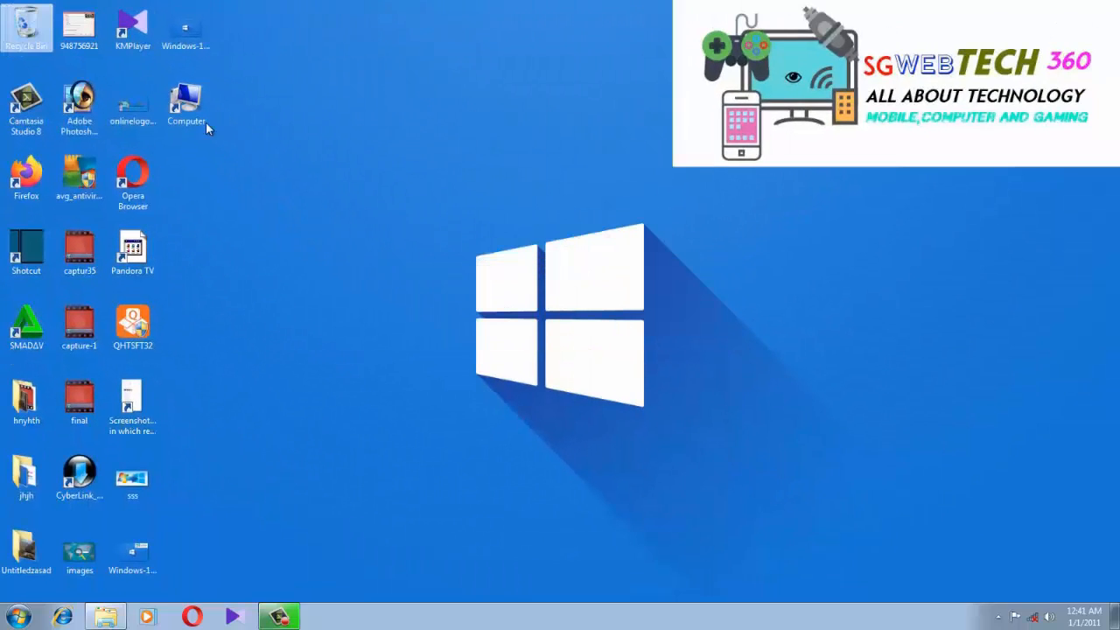
double_click(35, 47)
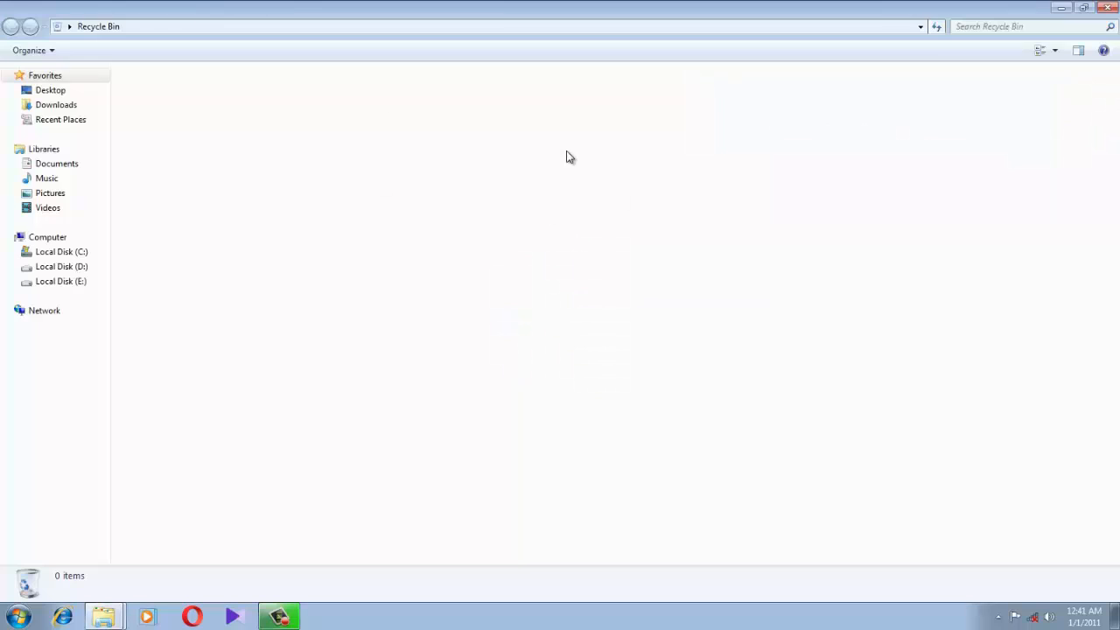
click(1110, 10)
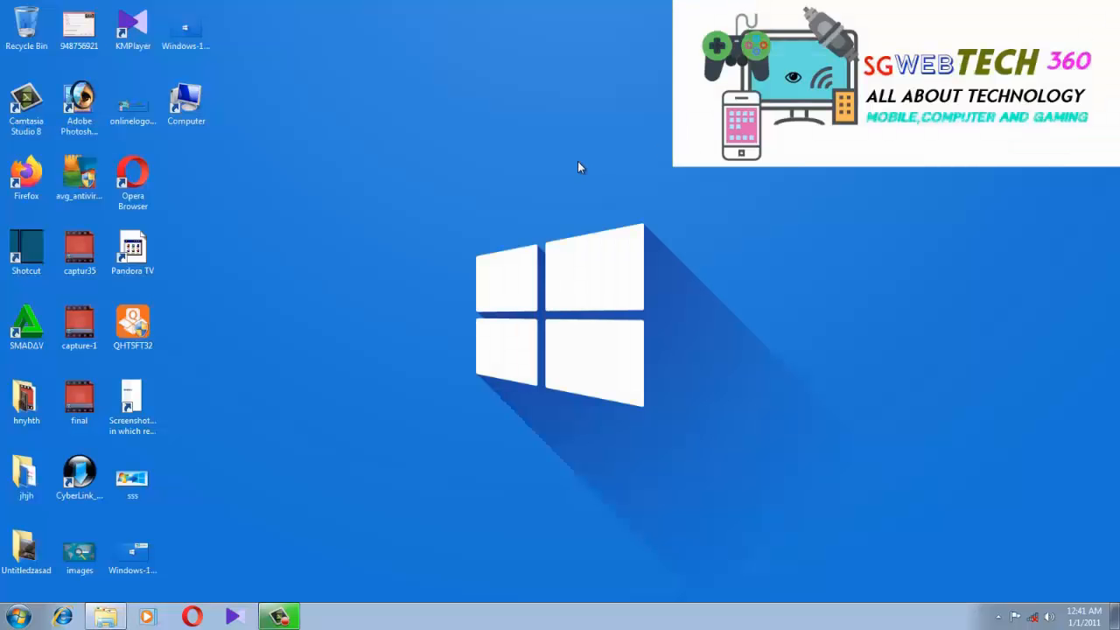
right_click(525, 144)
click(554, 183)
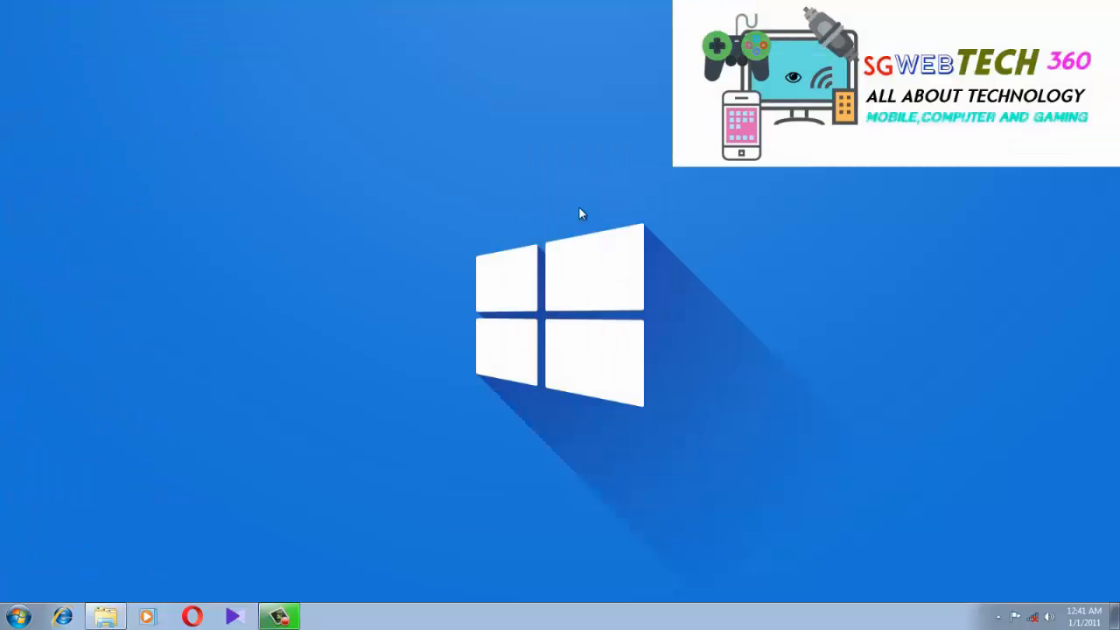
right_click(531, 176)
click(568, 216)
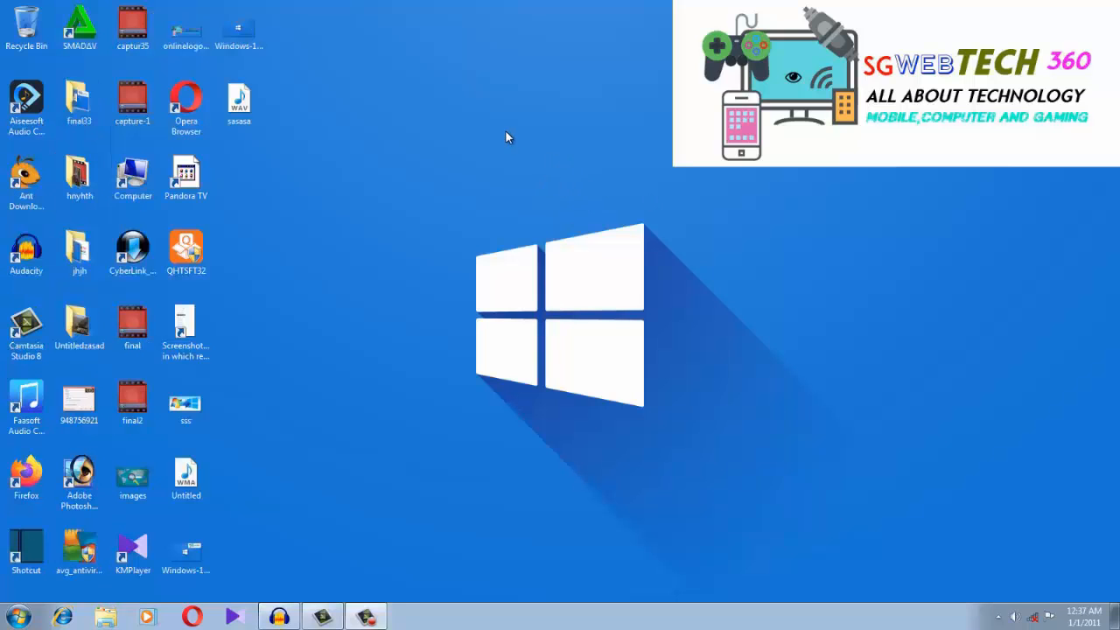
right_click(506, 137)
click(529, 172)
right_click(561, 175)
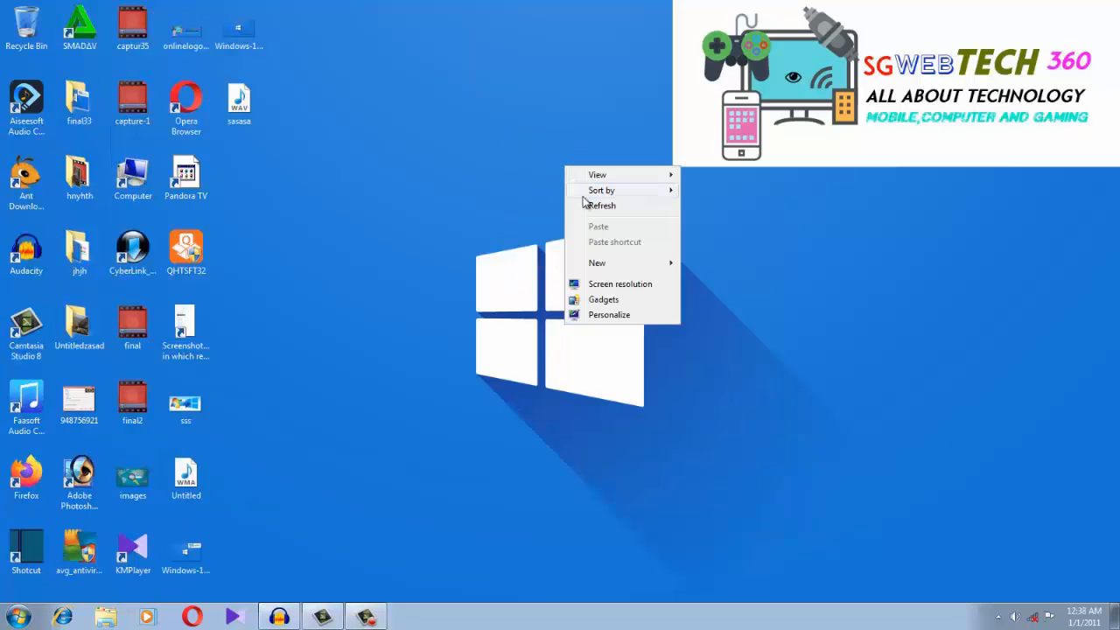
click(576, 202)
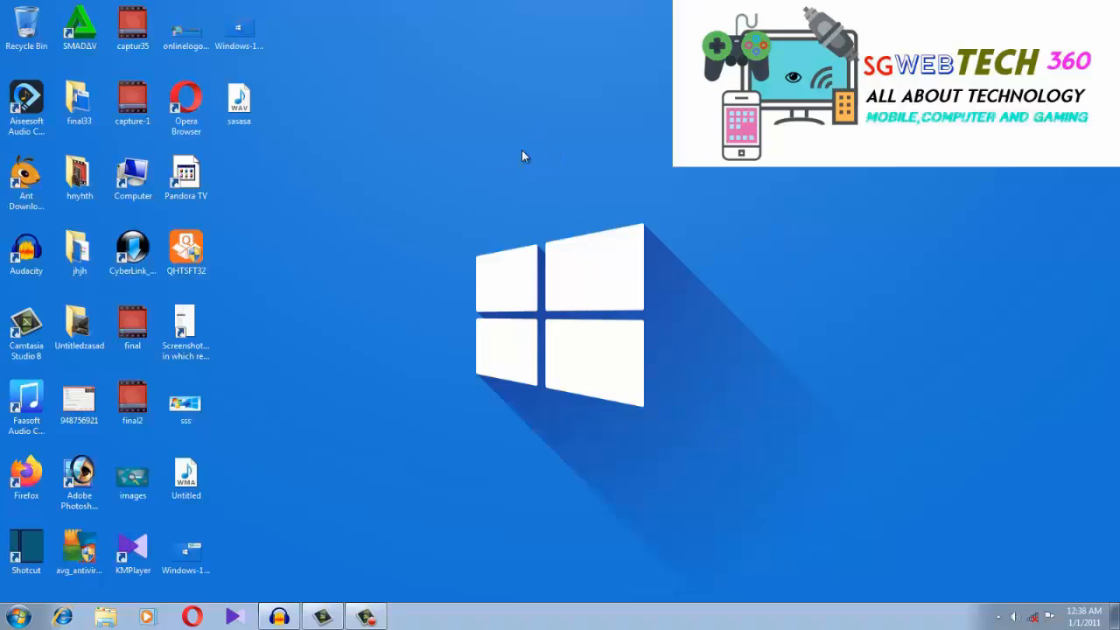